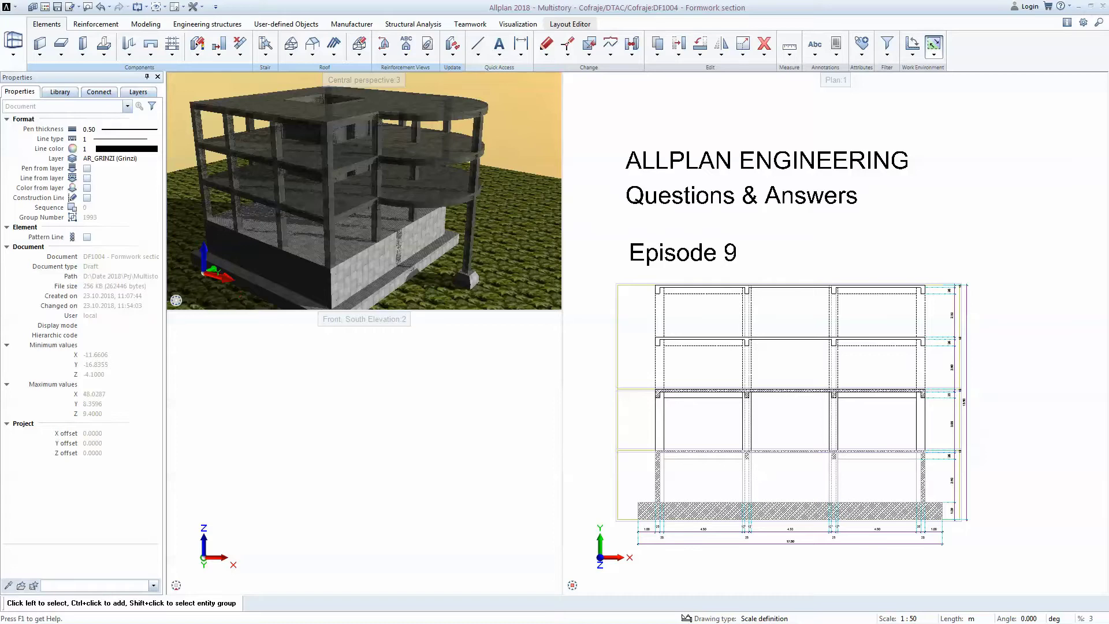
Step: Inspect the building model, the existing formwork section and the drawing files opened in the project
drag(519, 260, 432, 231)
scroll(937, 337, down, 4)
middle_drag(656, 386, 774, 369)
scroll(774, 368, up, 2)
key(ctrl+s)
double_click(735, 258)
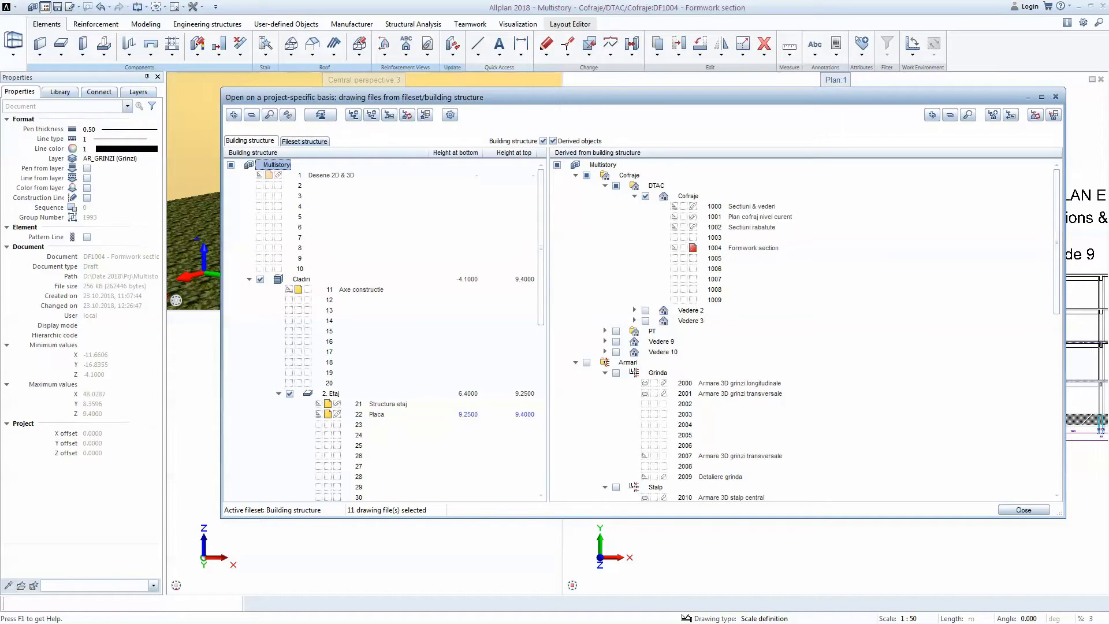
key(Escape)
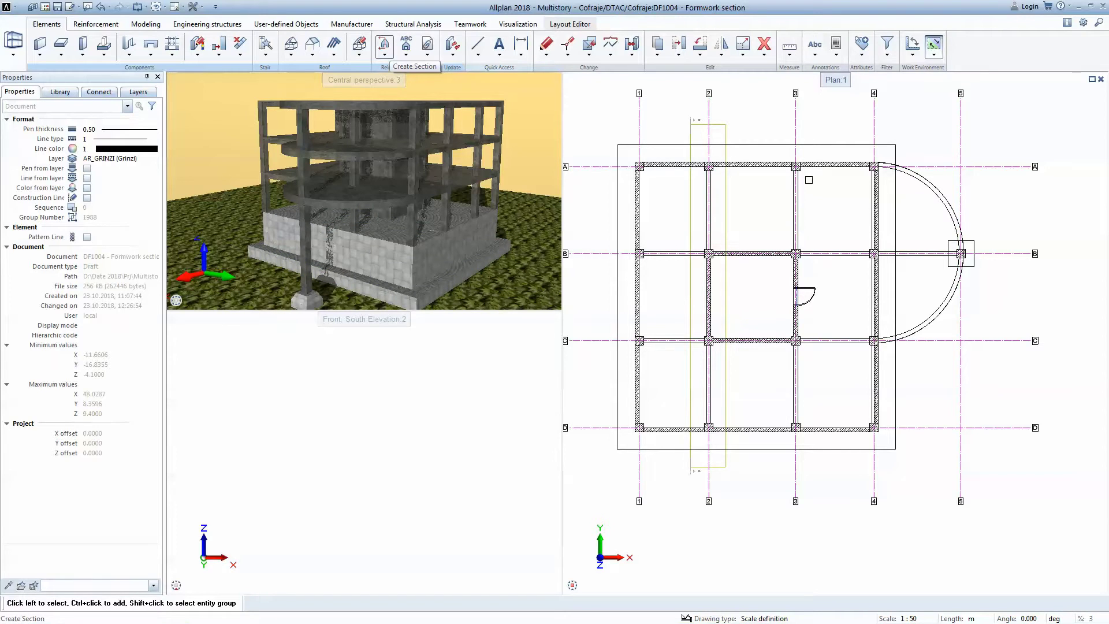
Step: Create a section of the selected building elements with the cut strip along axis 3, and place it below the plan
click(383, 46)
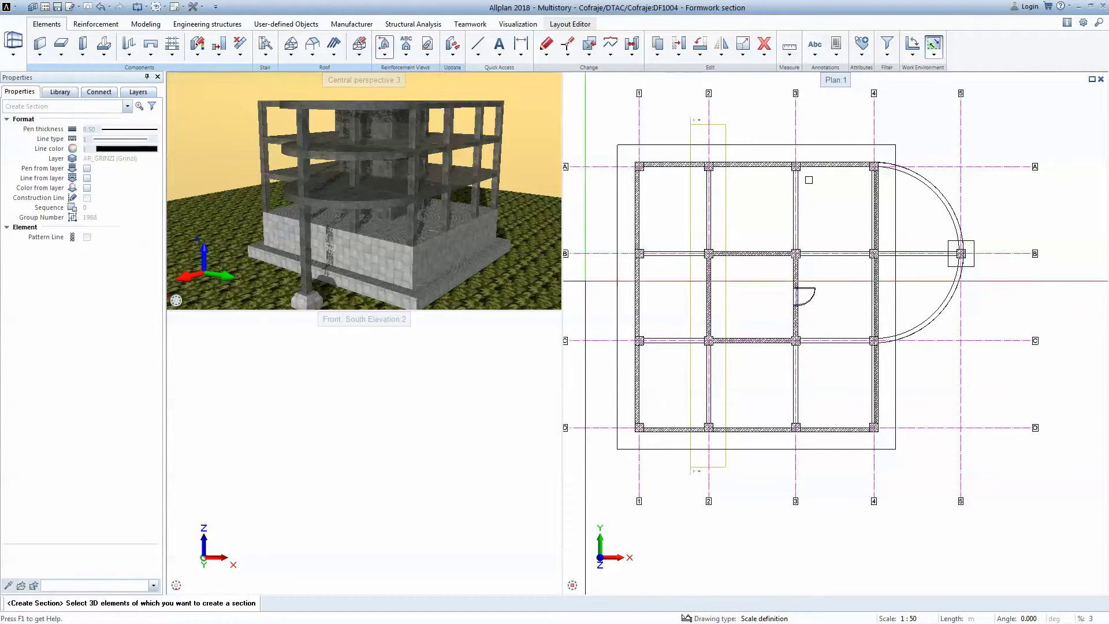
drag(816, 473, 763, 111)
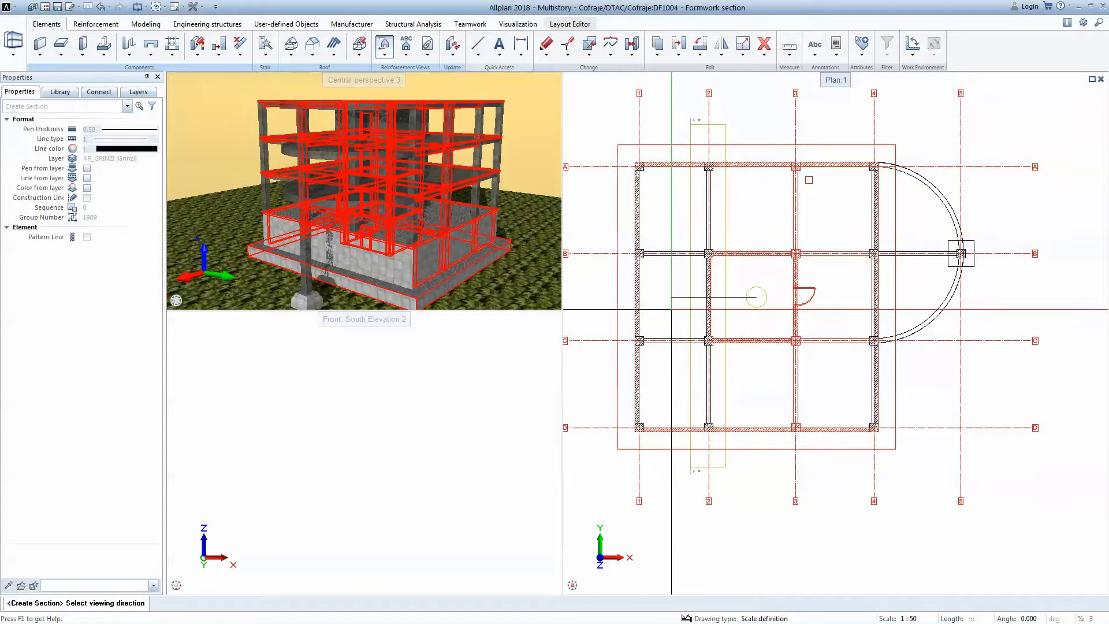
click(670, 309)
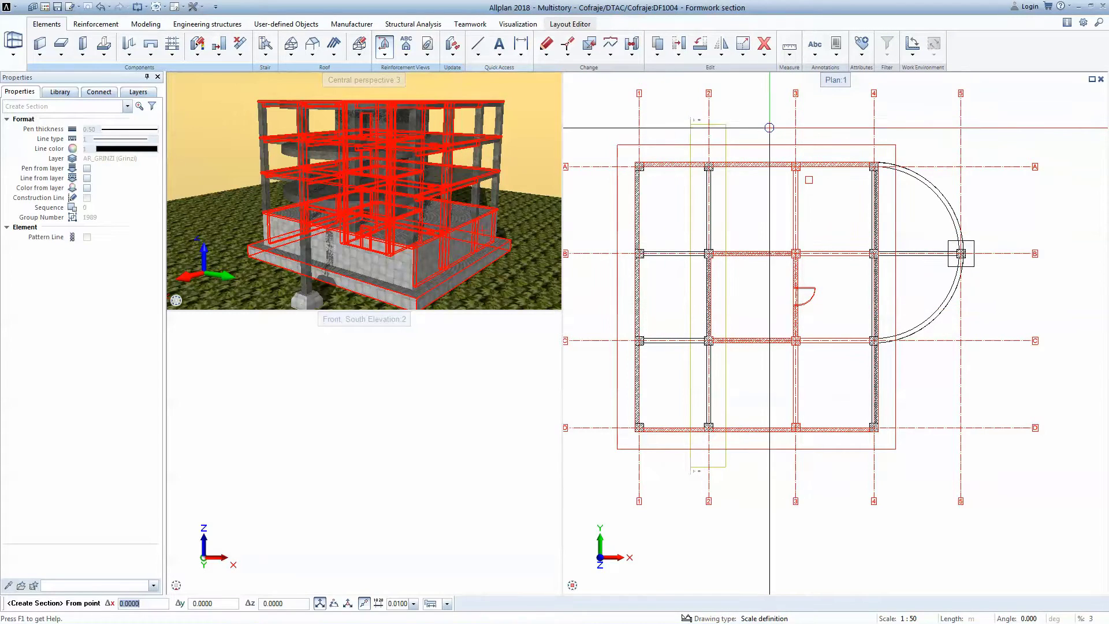
click(779, 130)
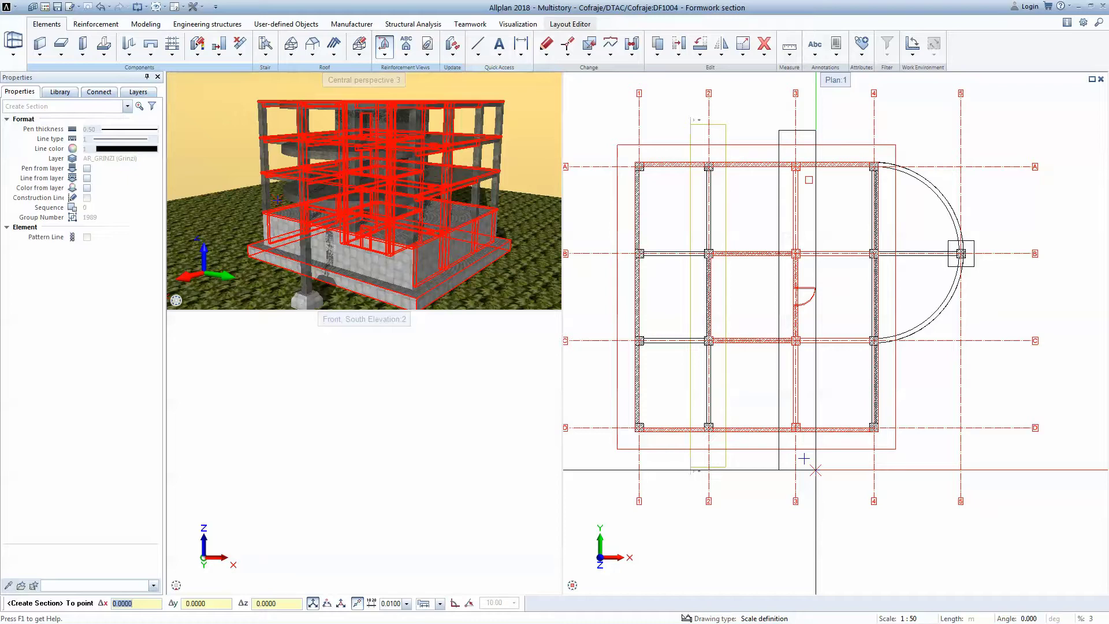
click(803, 458)
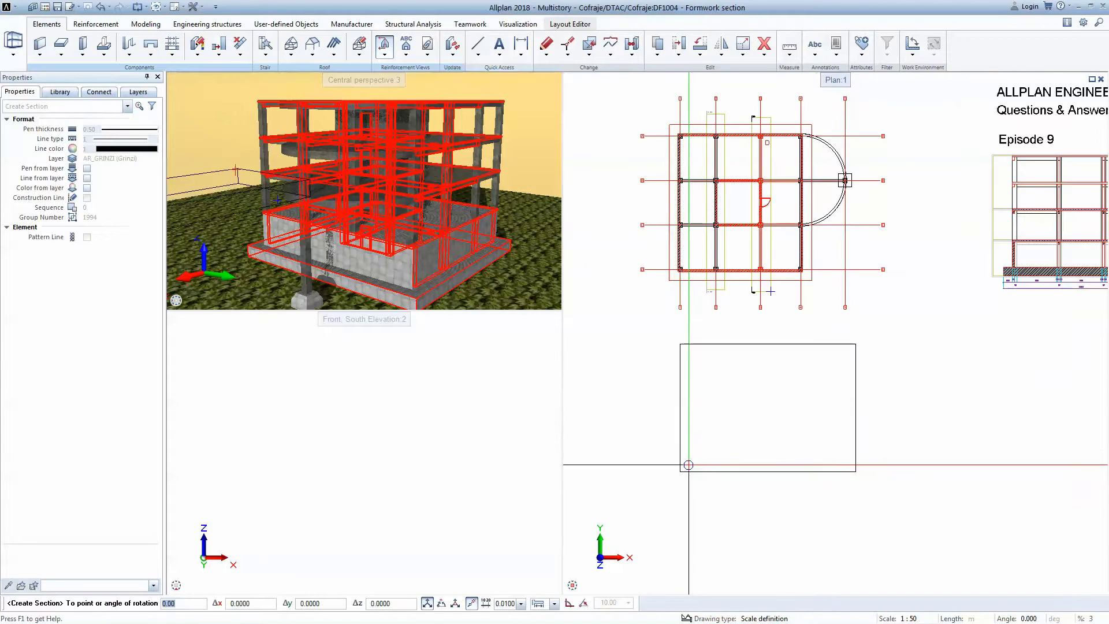
key(Return)
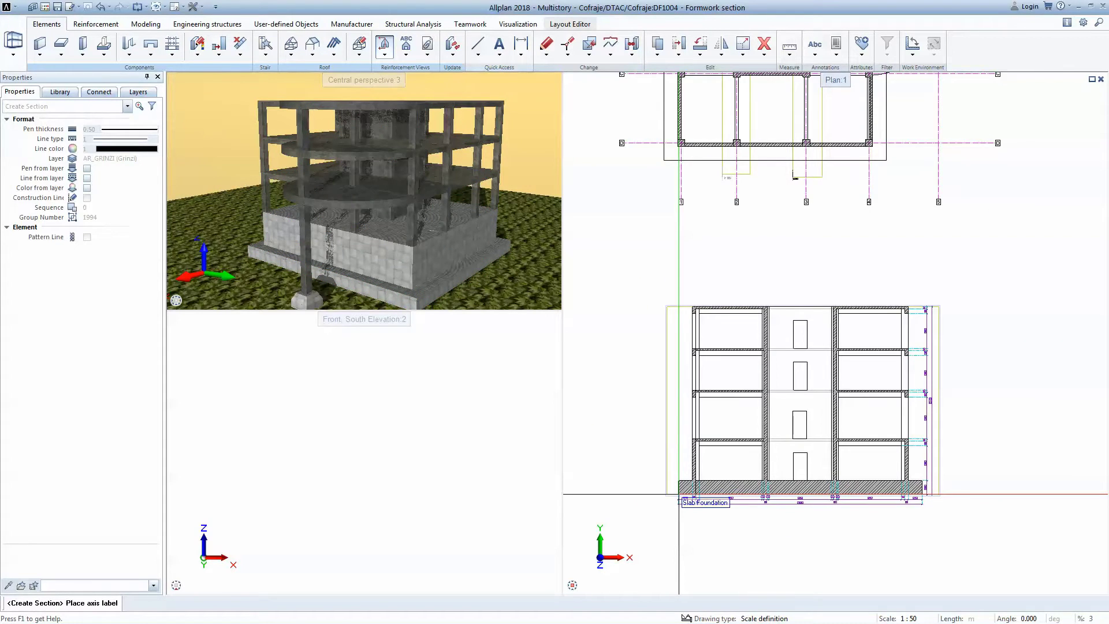
click(678, 494)
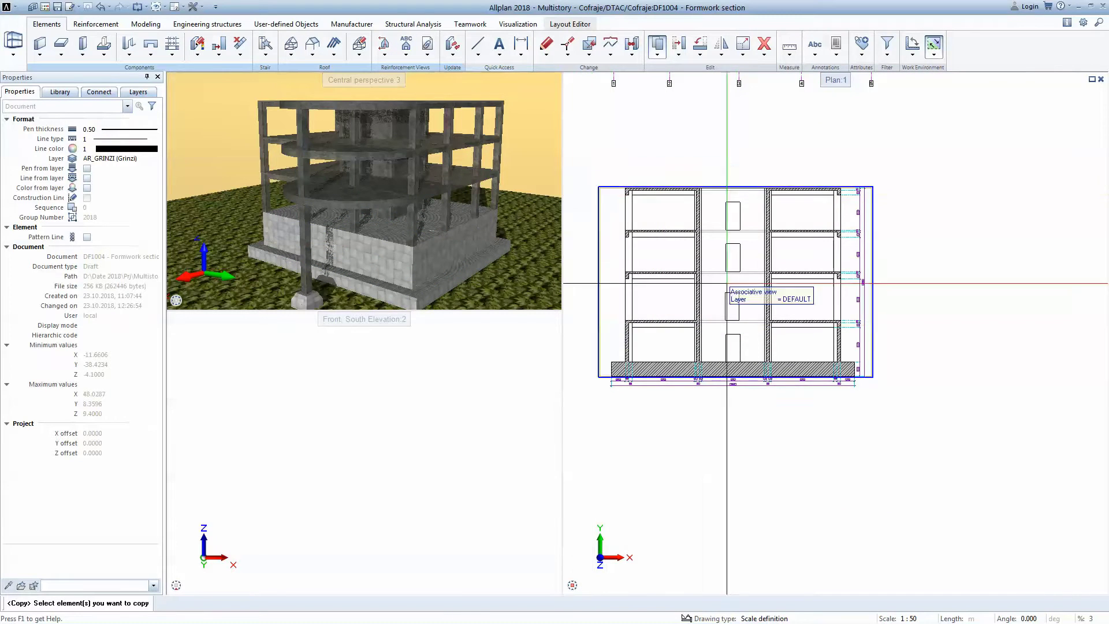
Step: Copy the new section with its dimension lines twice to the right at 30 m spacing
drag(580, 159, 931, 431)
click(747, 428)
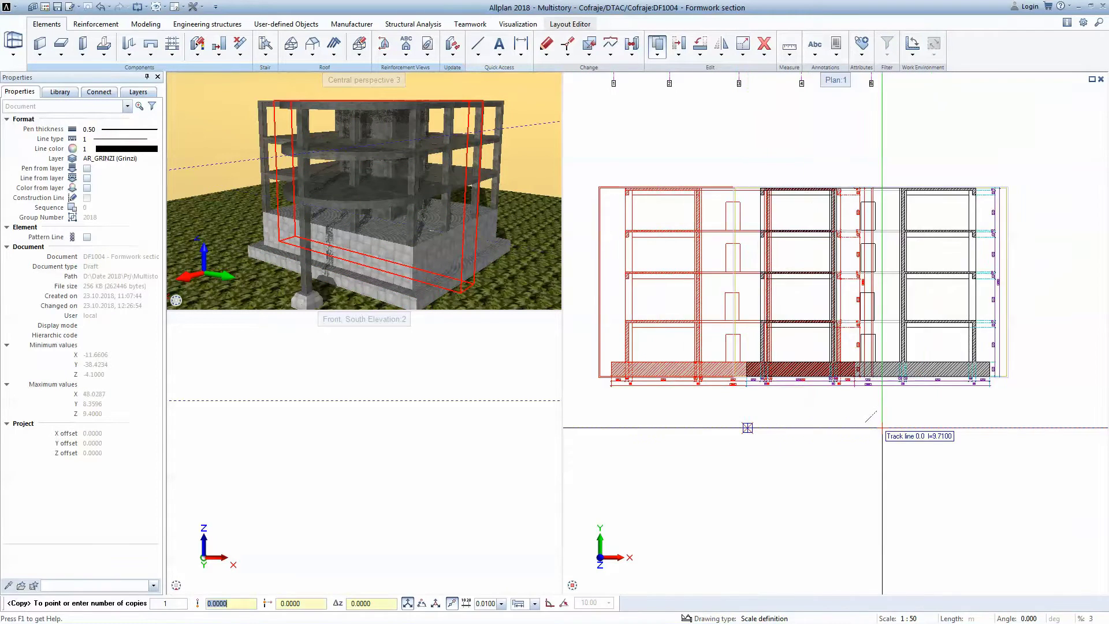
scroll(881, 428, down, 3)
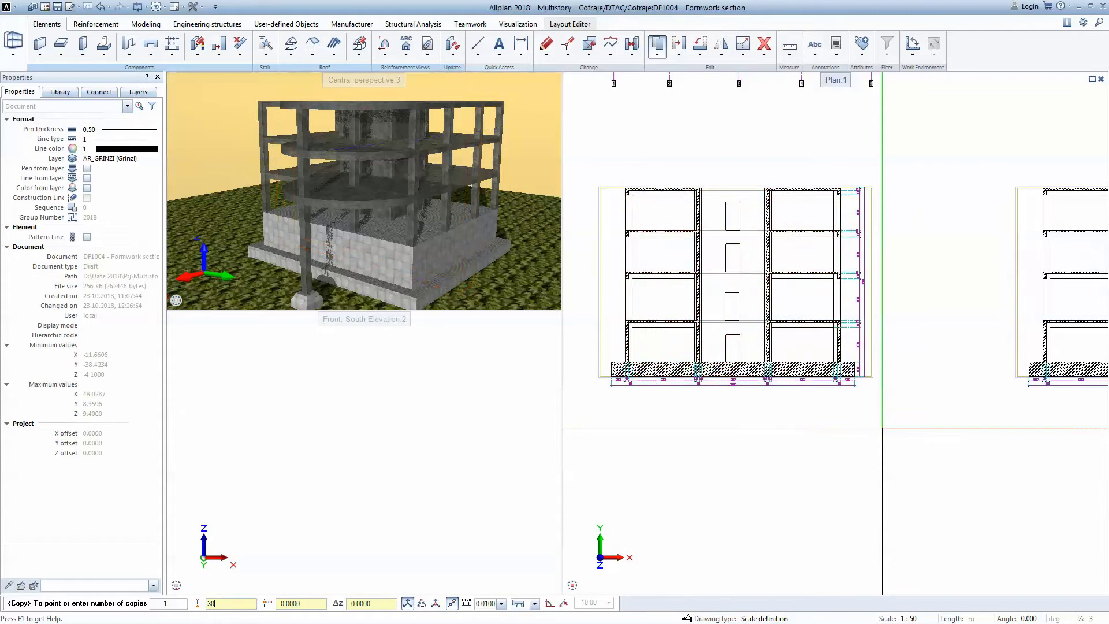
scroll(882, 428, down, 1)
middle_drag(951, 439, 893, 438)
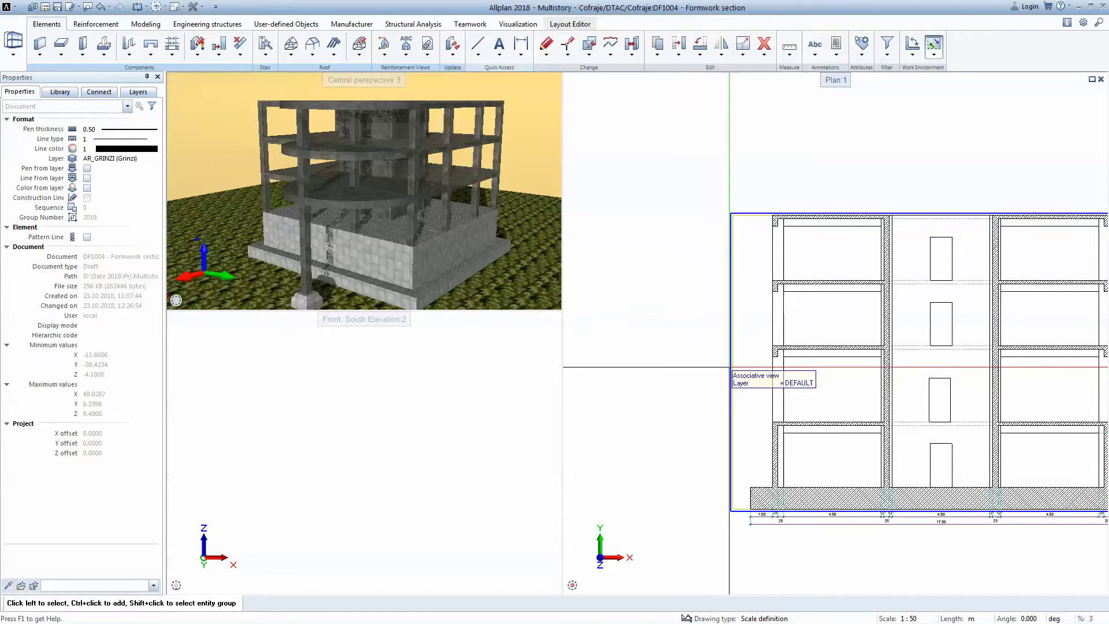
Step: Resize the first section by lowering its upper boundary to the top of the basement, keeping only the foundation and basement
middle_drag(730, 375, 619, 340)
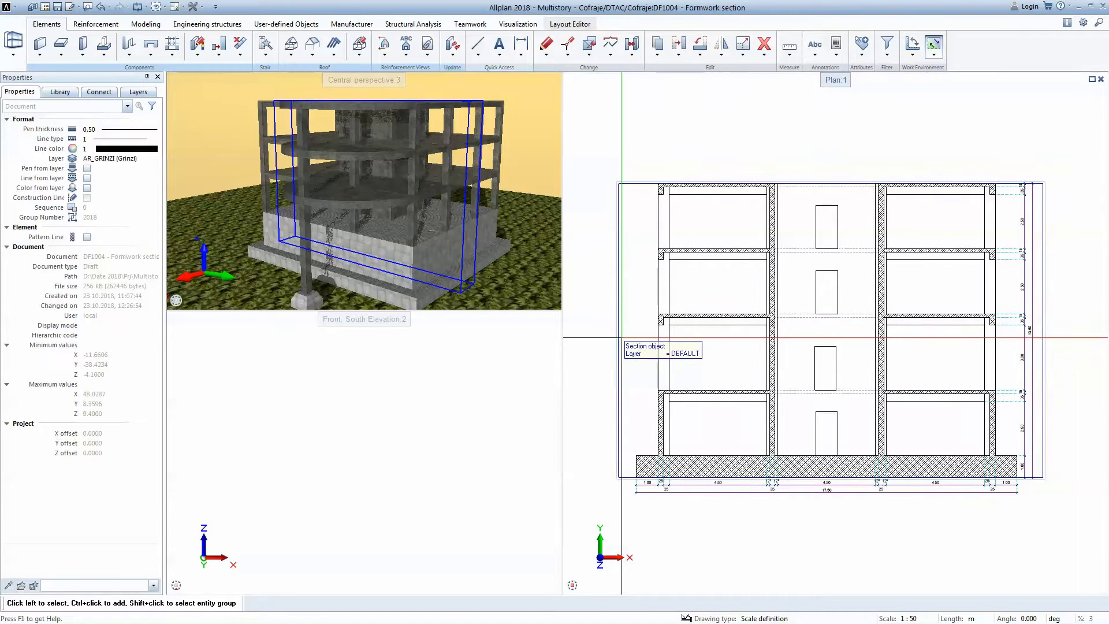
click(620, 340)
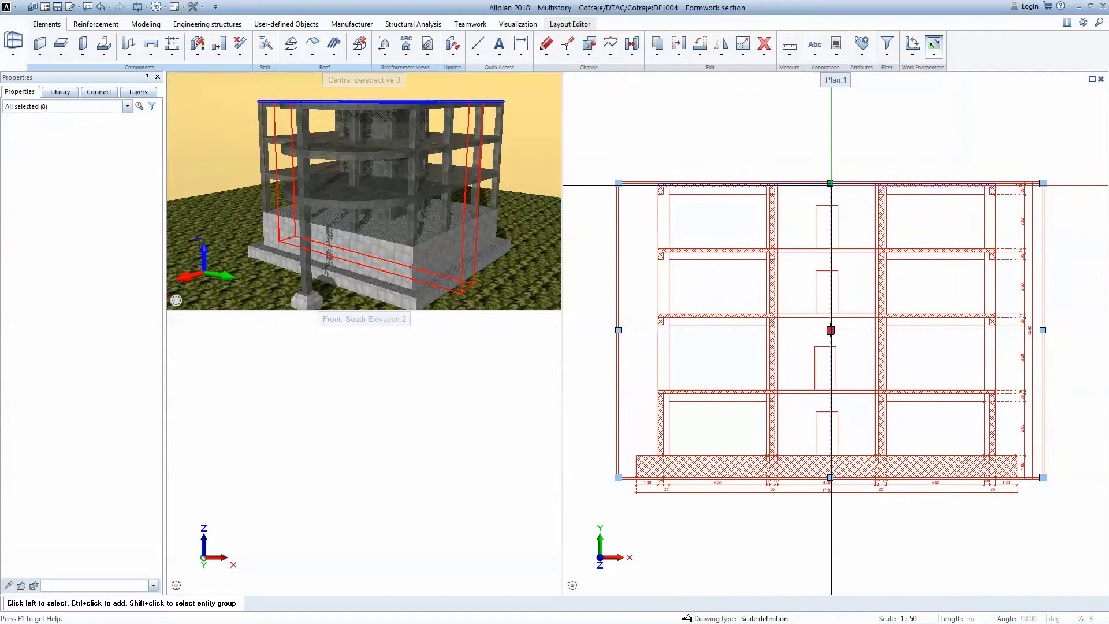
click(830, 183)
click(849, 164)
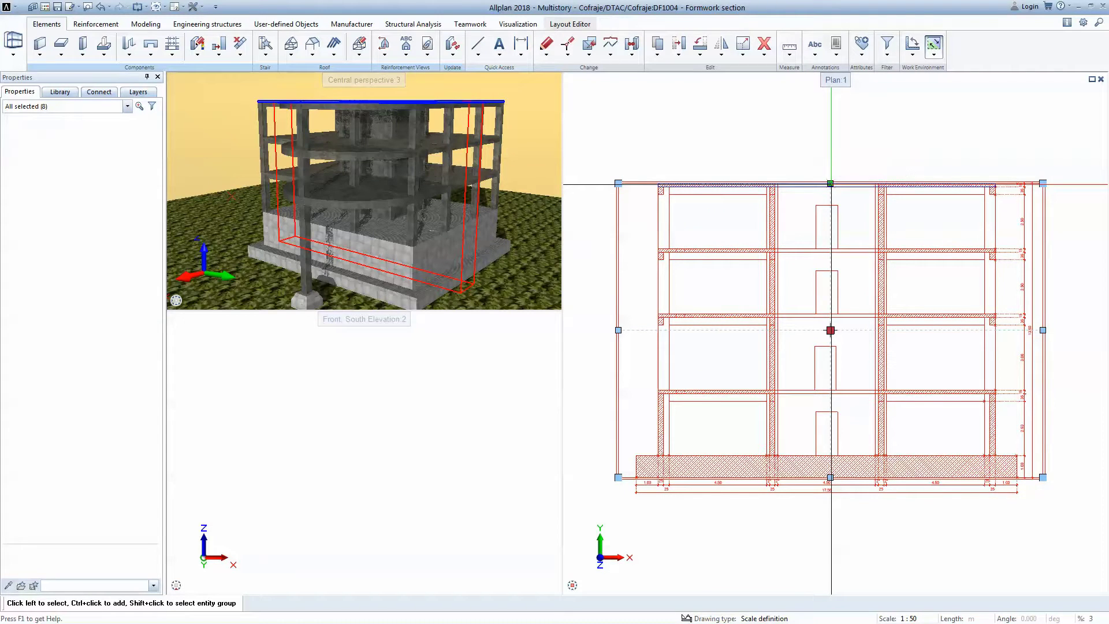
click(830, 183)
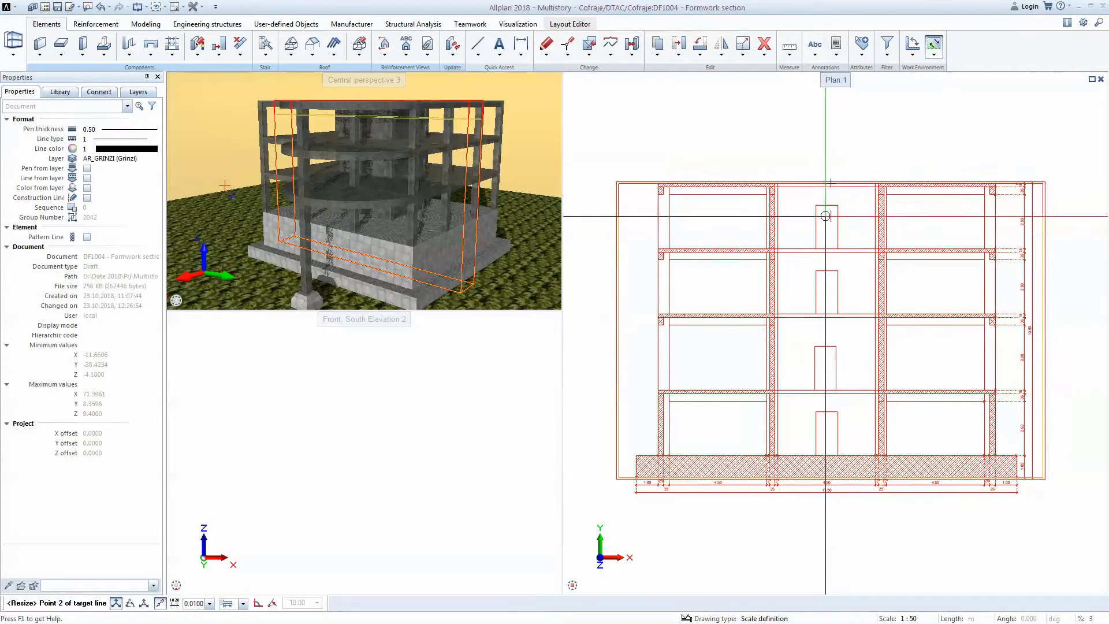
click(813, 389)
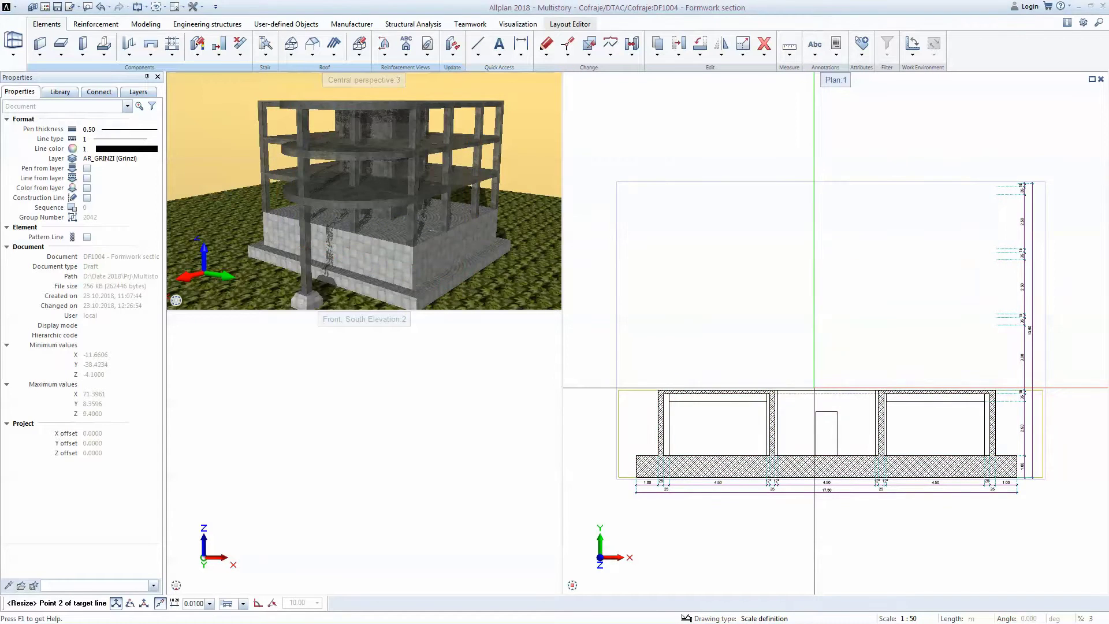
scroll(712, 339, down, 2)
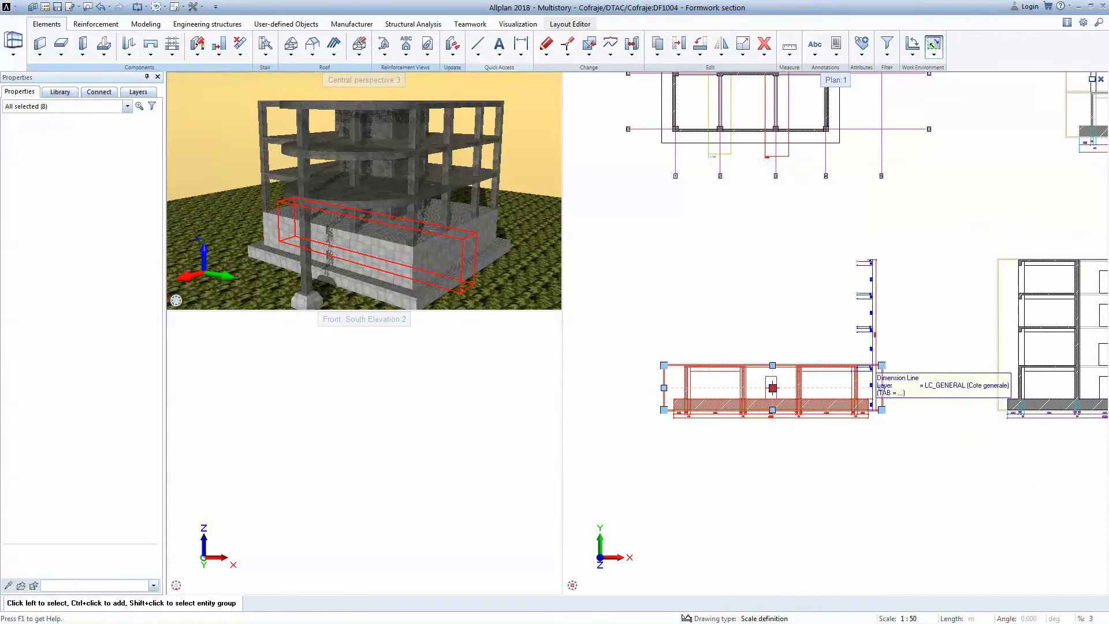
middle_drag(863, 364, 790, 344)
key(Escape)
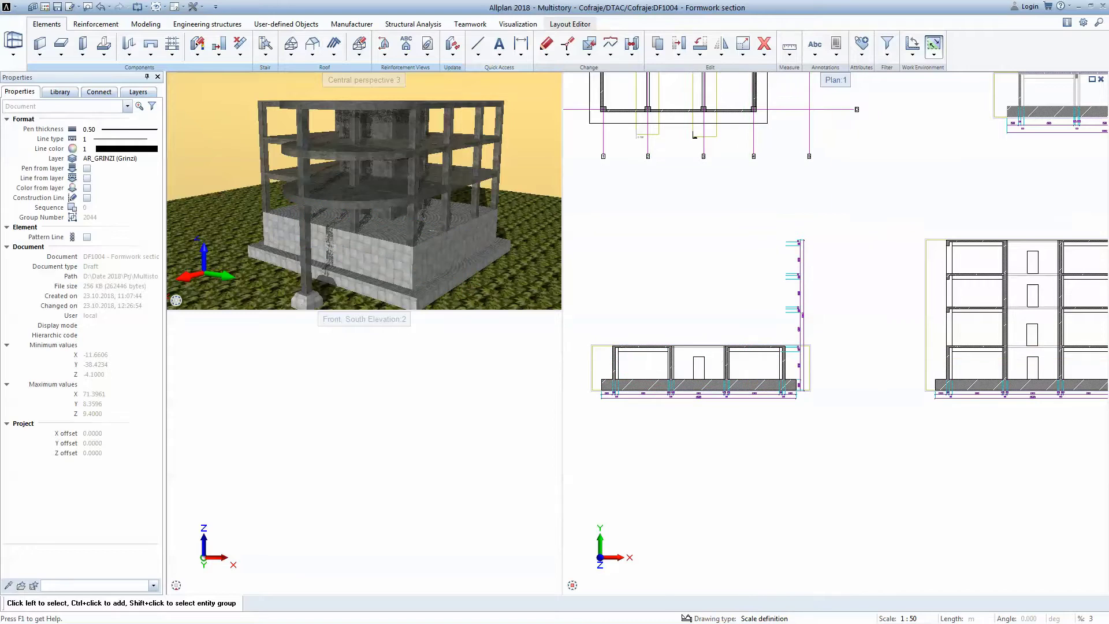
Step: Crop the second section to the storey above the basement by raising its lower boundary and lowering its upper boundary to the adjoining slabs
middle_drag(924, 359, 772, 350)
scroll(772, 351, up, 4)
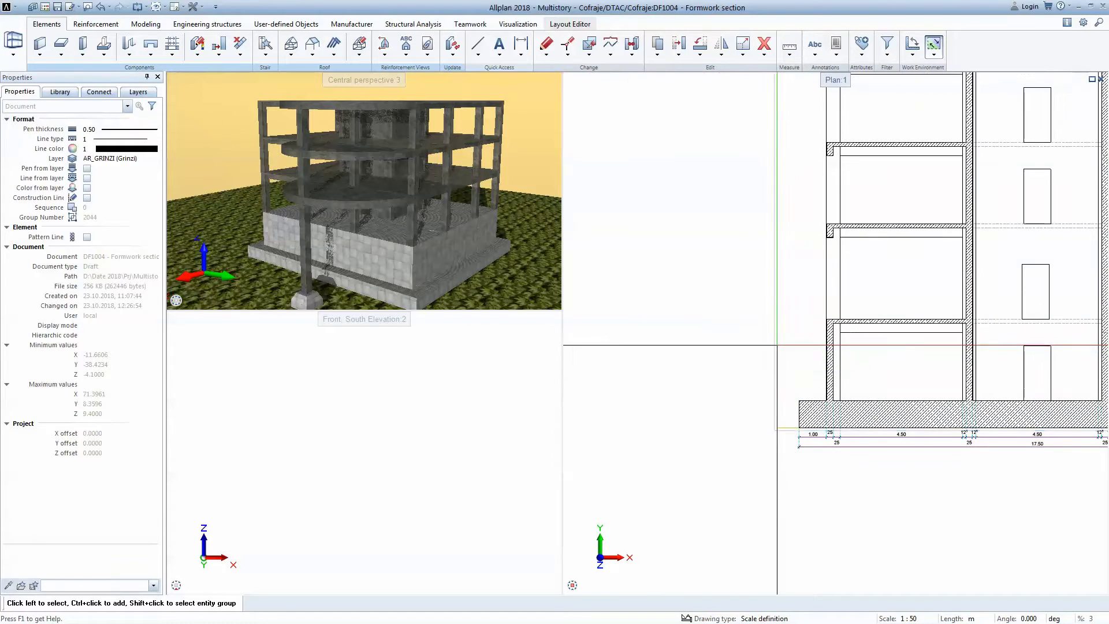
click(775, 345)
middle_drag(843, 361, 672, 397)
click(871, 280)
click(870, 463)
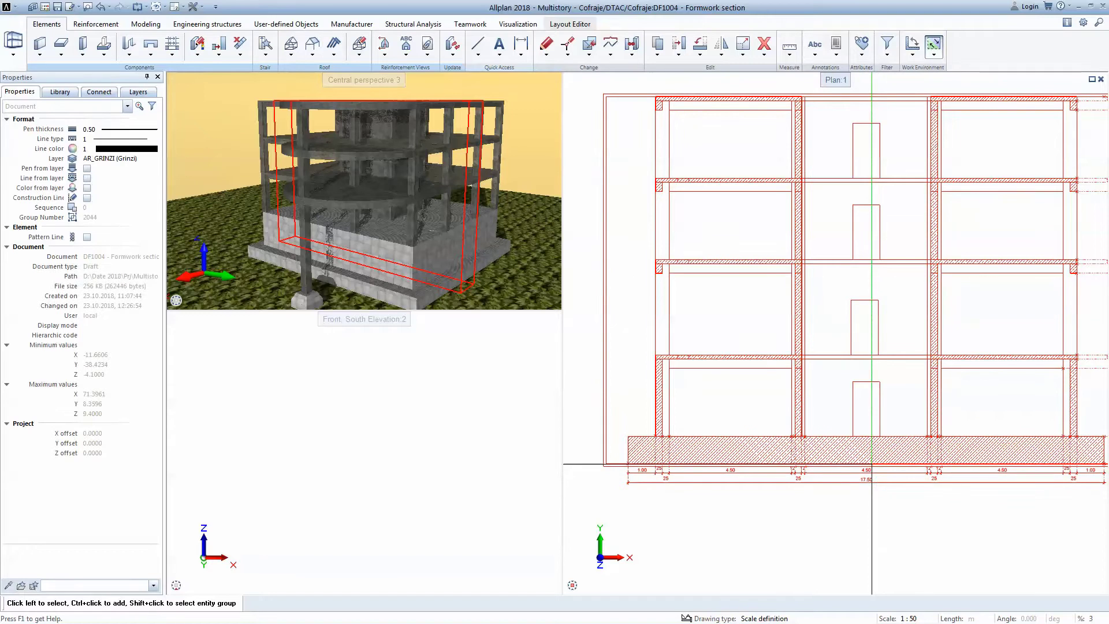
click(927, 356)
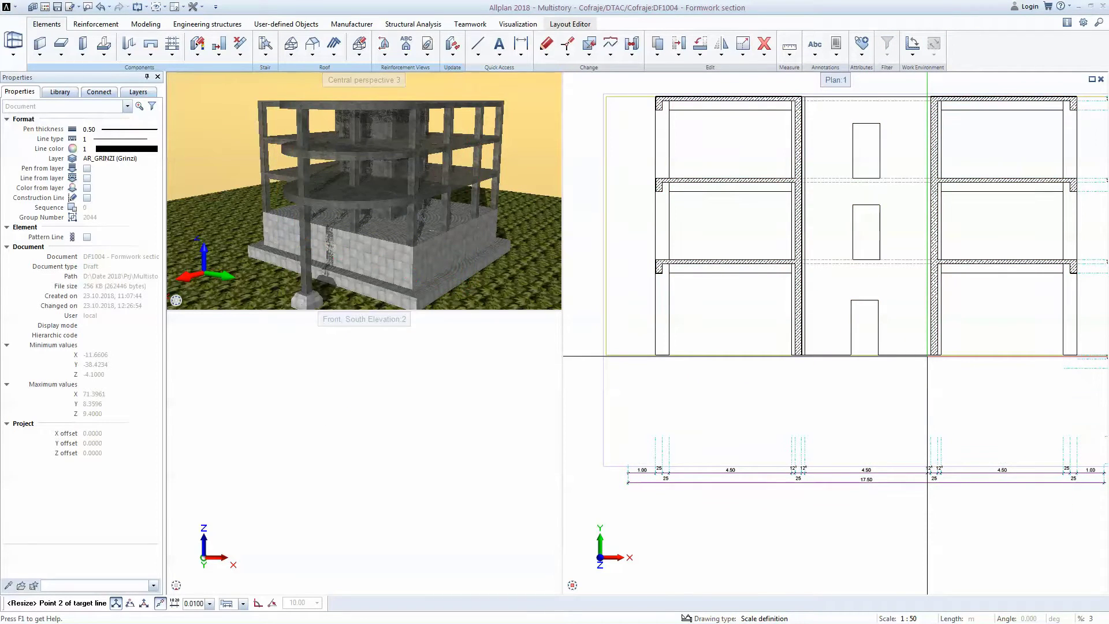
click(926, 356)
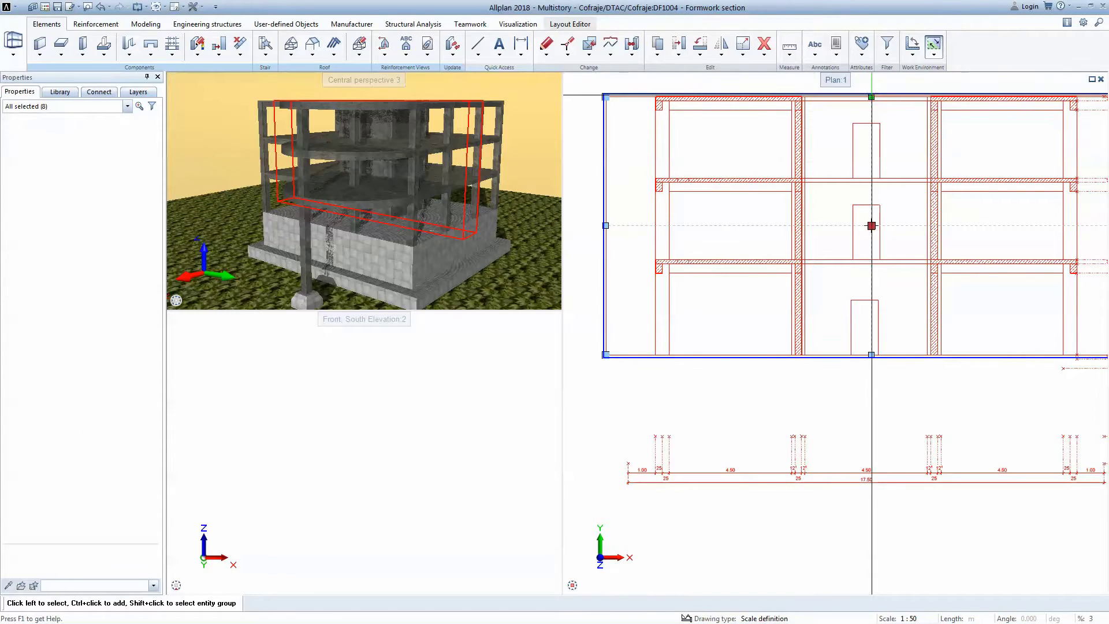
click(871, 96)
click(655, 257)
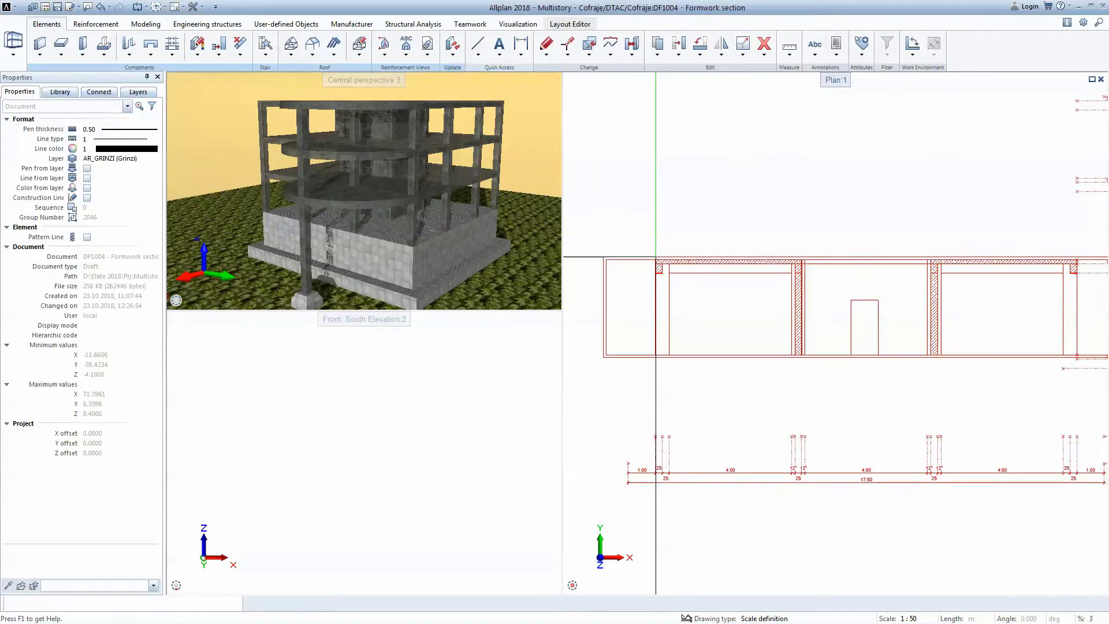
Step: Crop the third section to the upper two storeys by raising its lower boundary to the slab beneath them
scroll(657, 249, down, 6)
scroll(918, 241, up, 2)
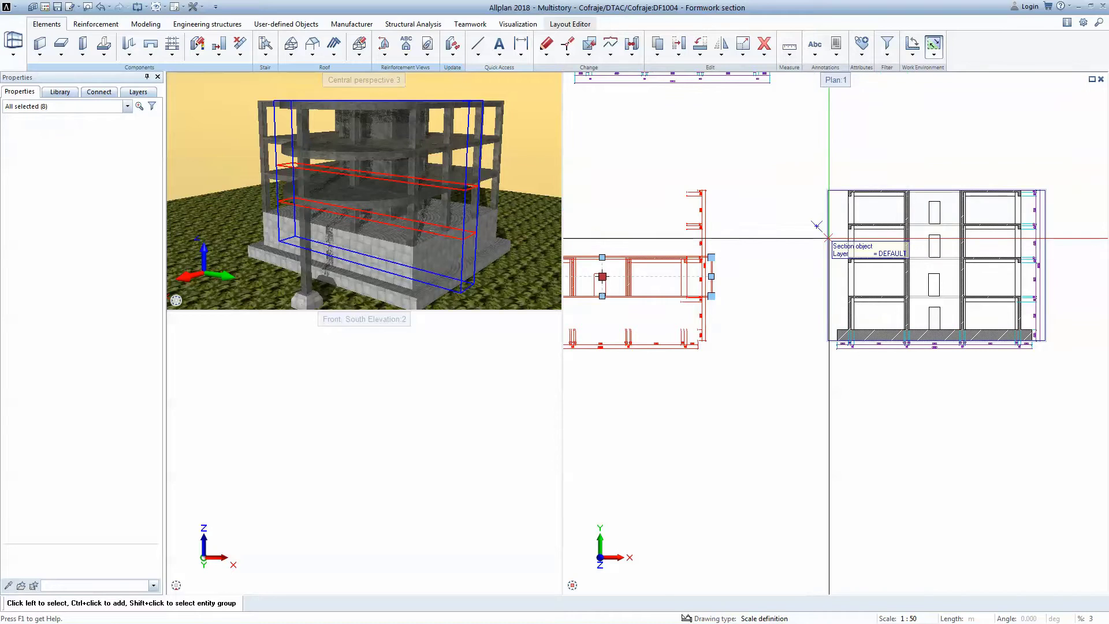
click(816, 225)
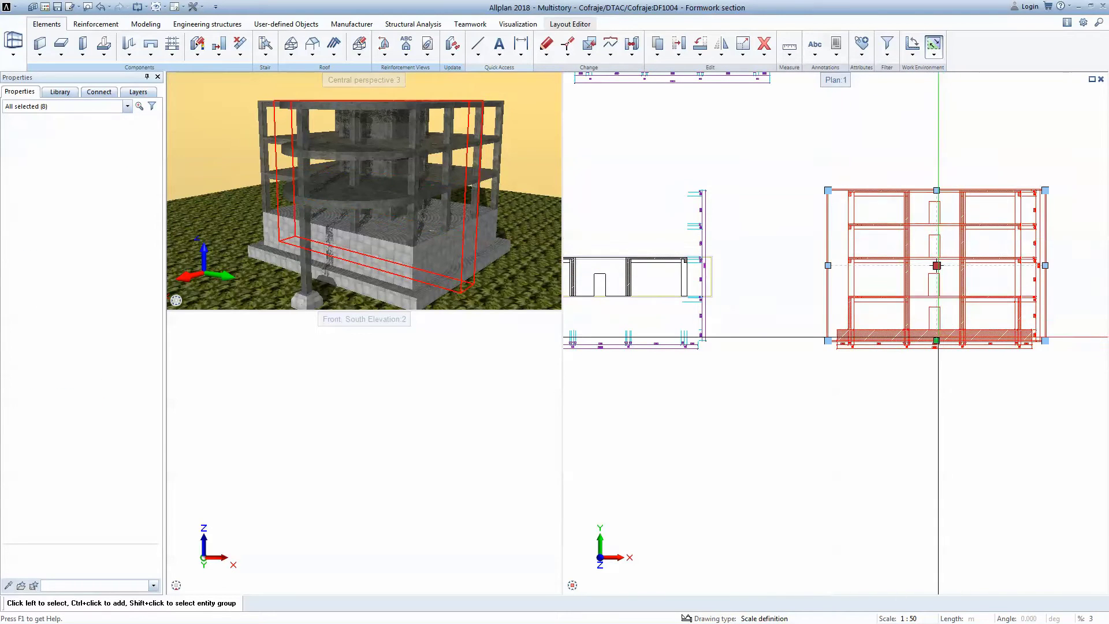
click(936, 340)
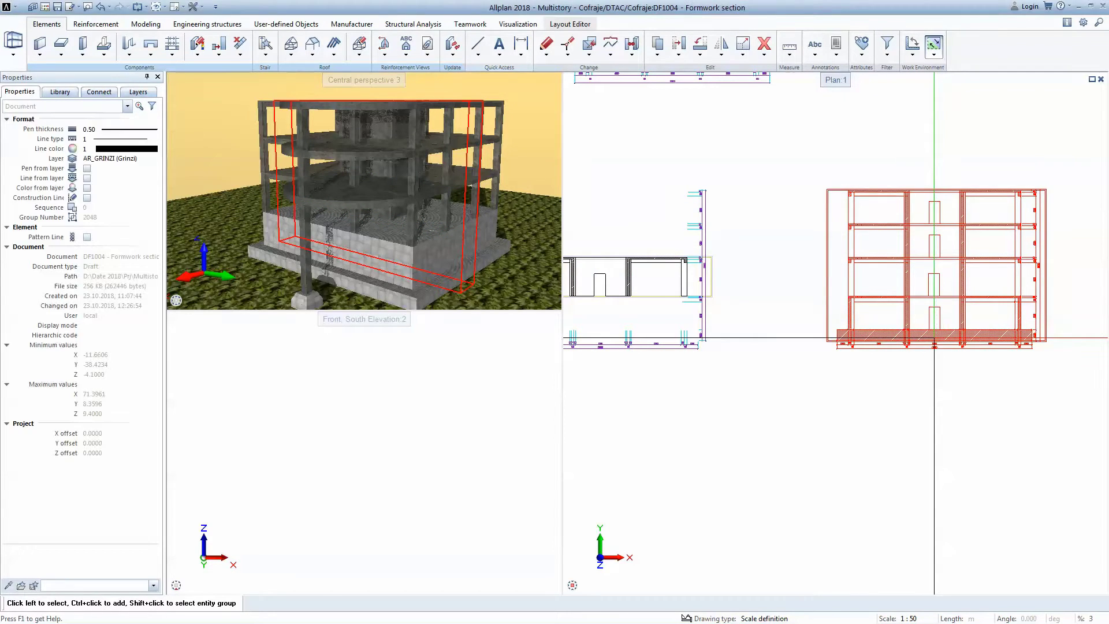
scroll(842, 269, up, 4)
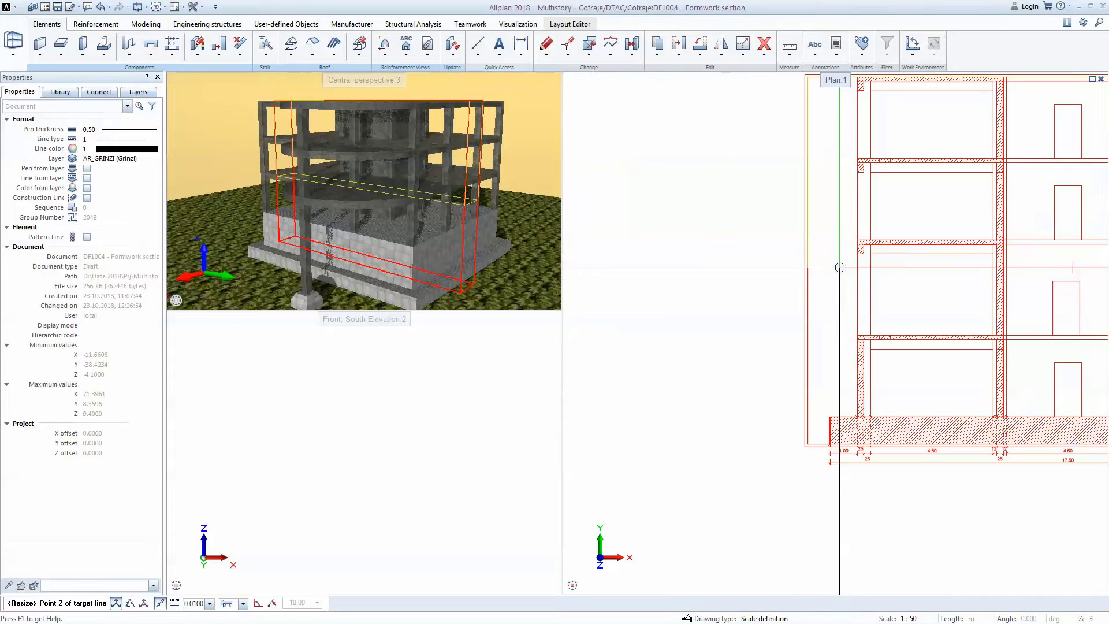
click(857, 239)
key(Escape)
scroll(857, 239, down, 6)
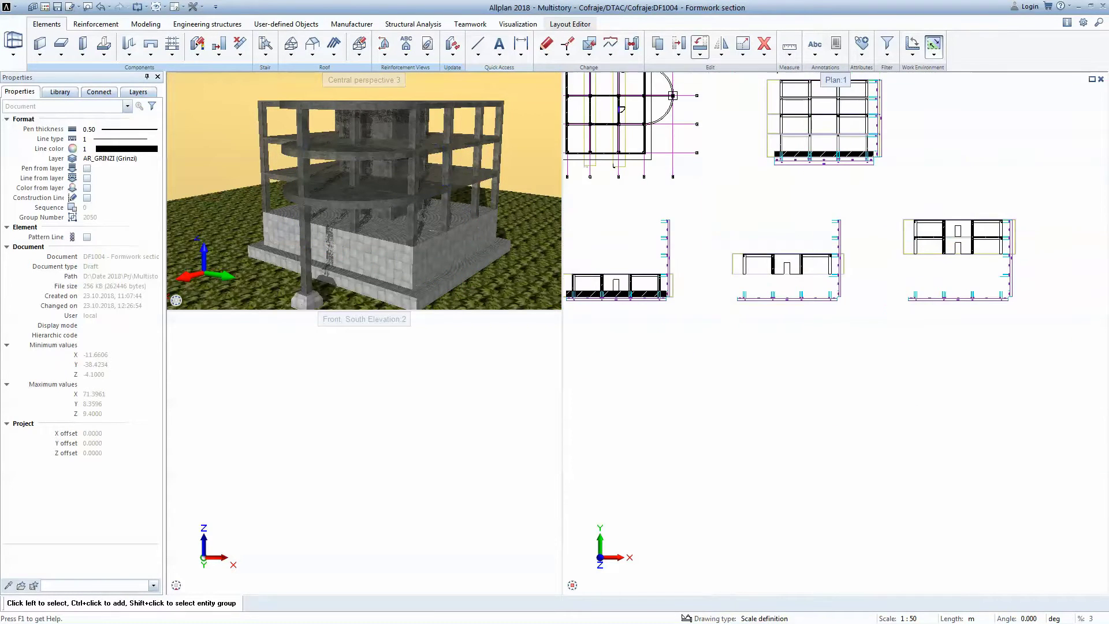
Step: Move the single-storey middle section 30 m to the left so it sits above the basement section
click(678, 45)
scroll(742, 277, up, 2)
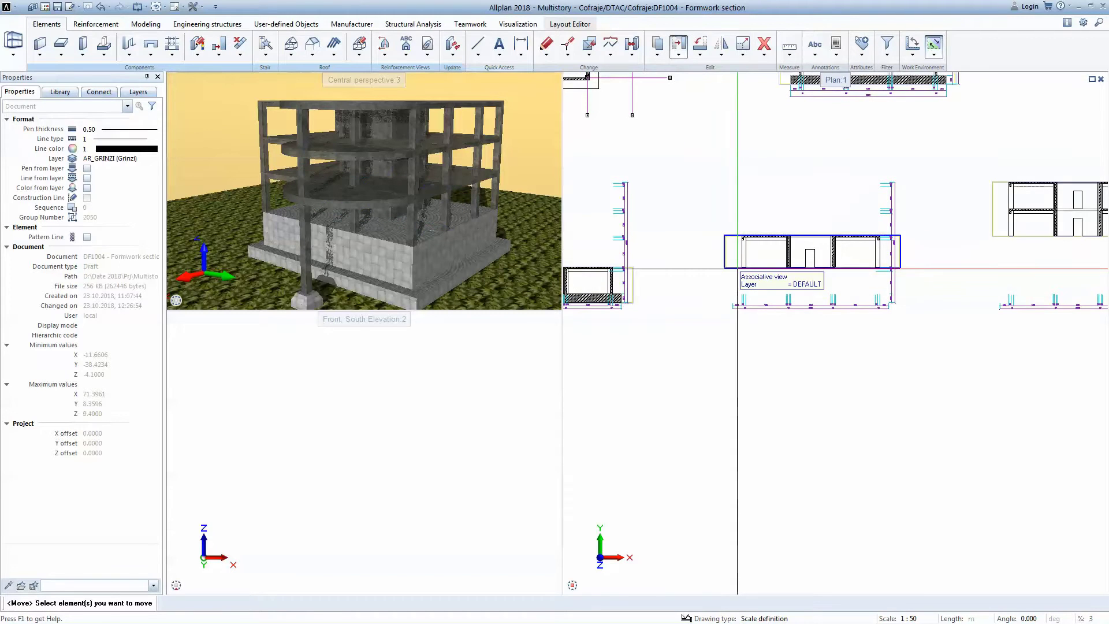
click(736, 269)
click(782, 170)
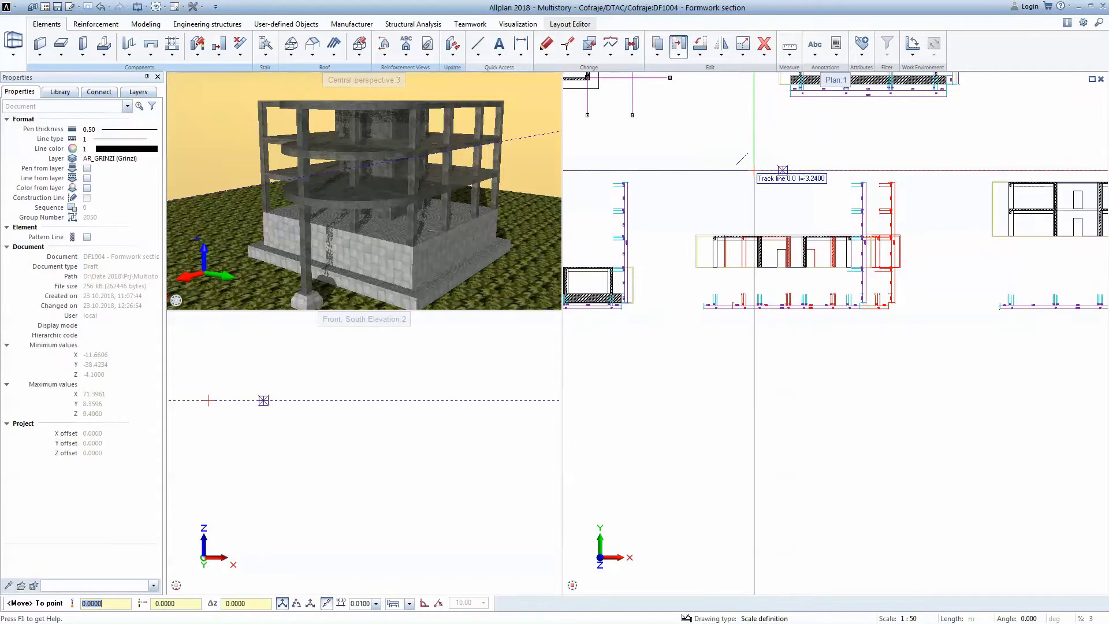
text(30)
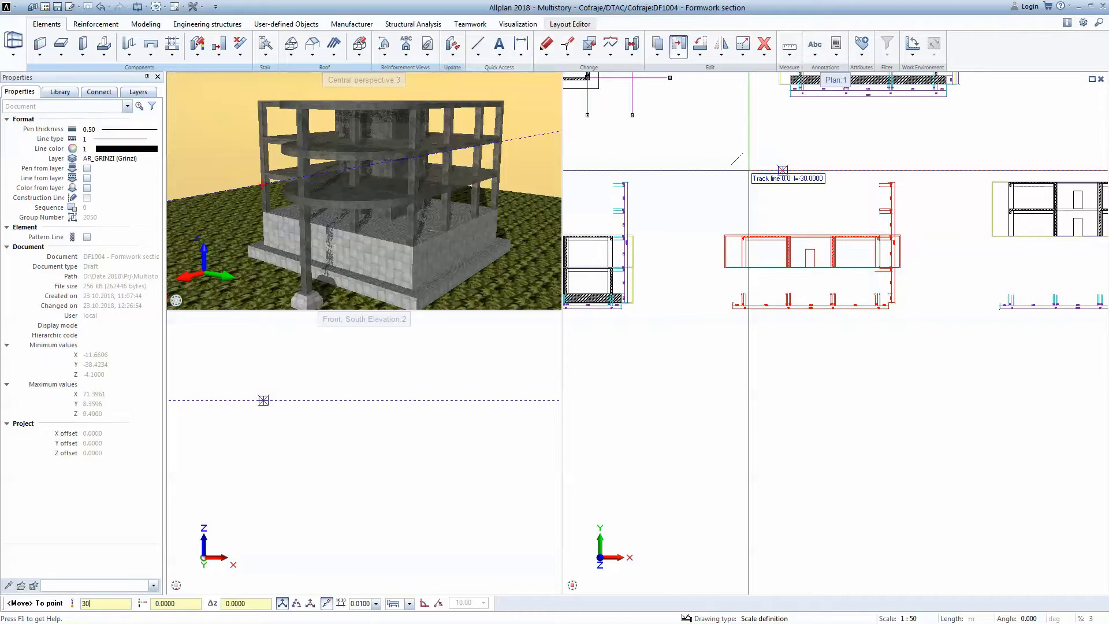
key(Return)
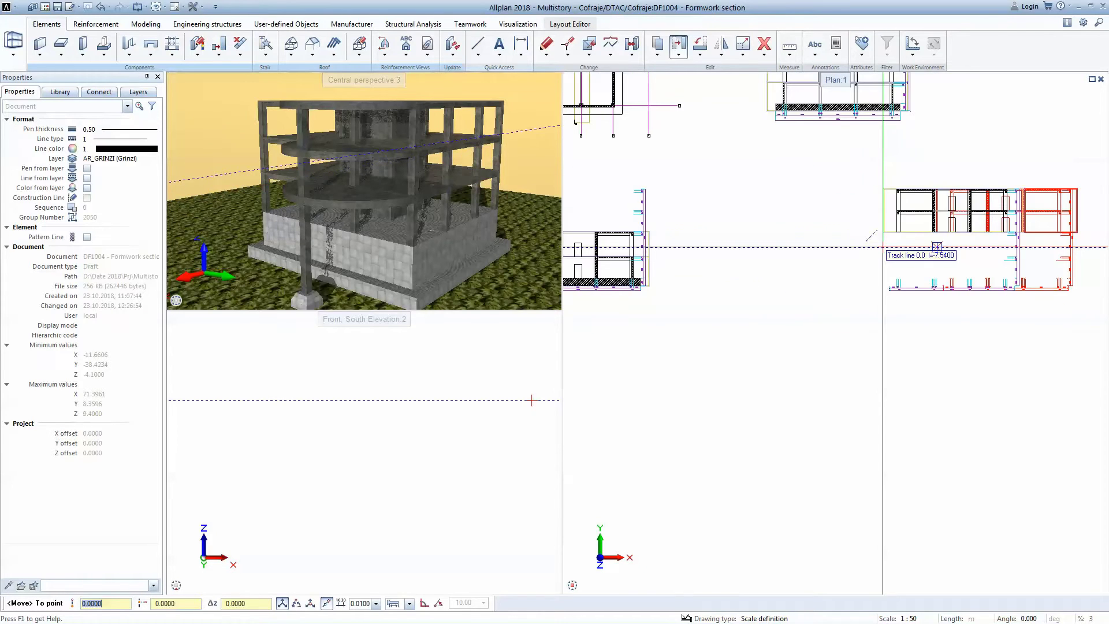
Step: Move the upper two-storey section 60 m to the left to stack it on the other two partial sections
text(60)
key(Return)
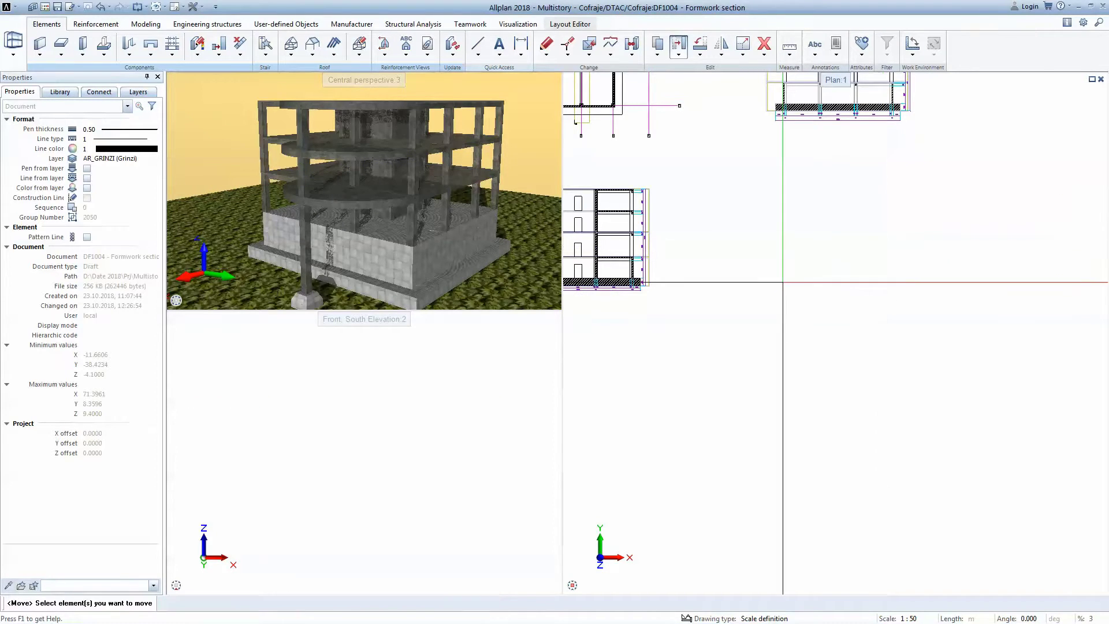
middle_drag(618, 254, 743, 280)
scroll(641, 277, up, 4)
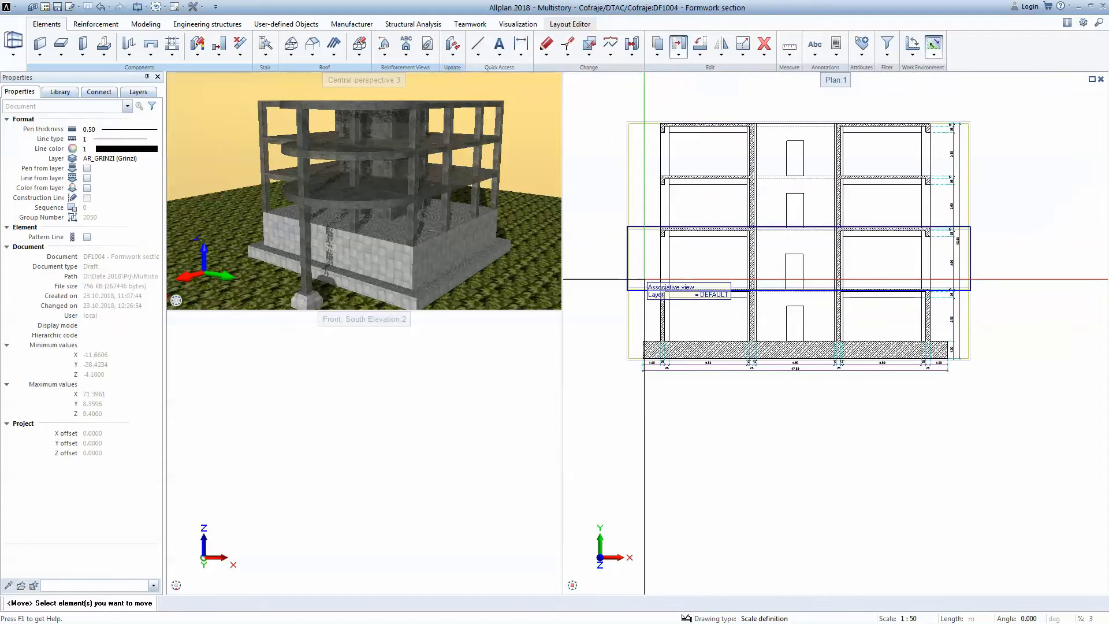
Step: Load the favorite Basement.aafanfx into the view and section properties of the basement section
middle_drag(646, 279, 641, 294)
scroll(641, 293, up, 2)
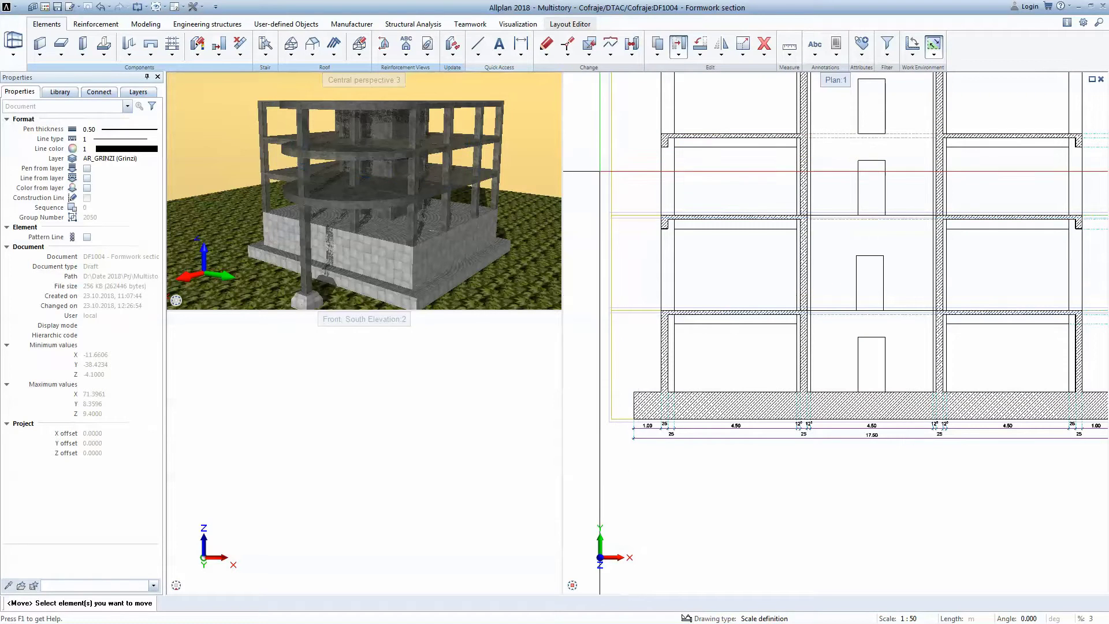
scroll(630, 235, down, 1)
middle_drag(681, 235, 683, 289)
key(Escape)
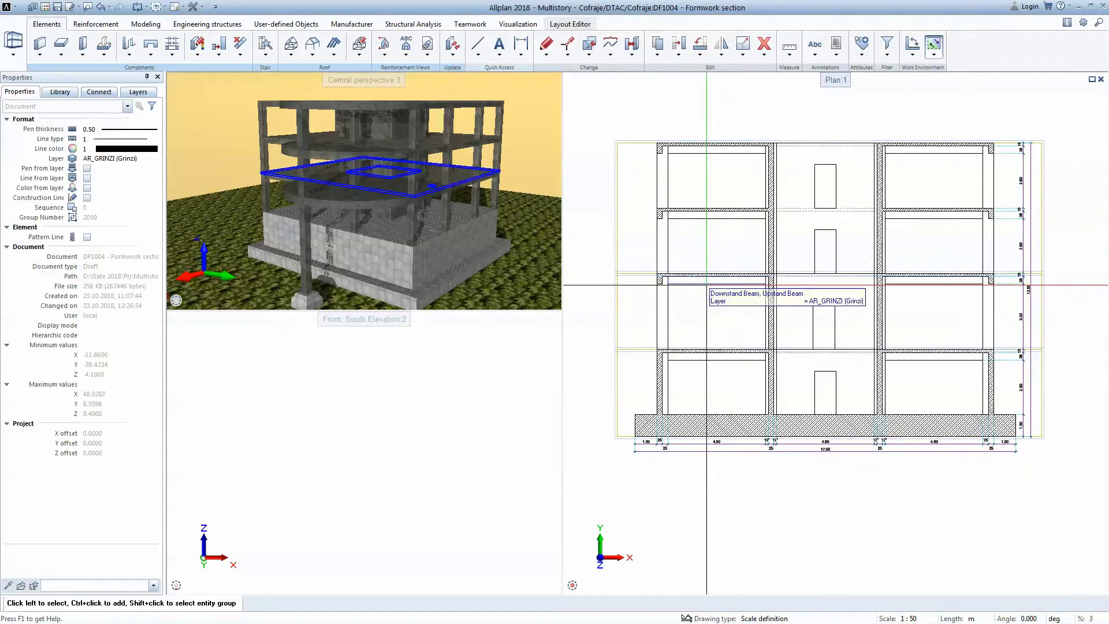
double_click(612, 384)
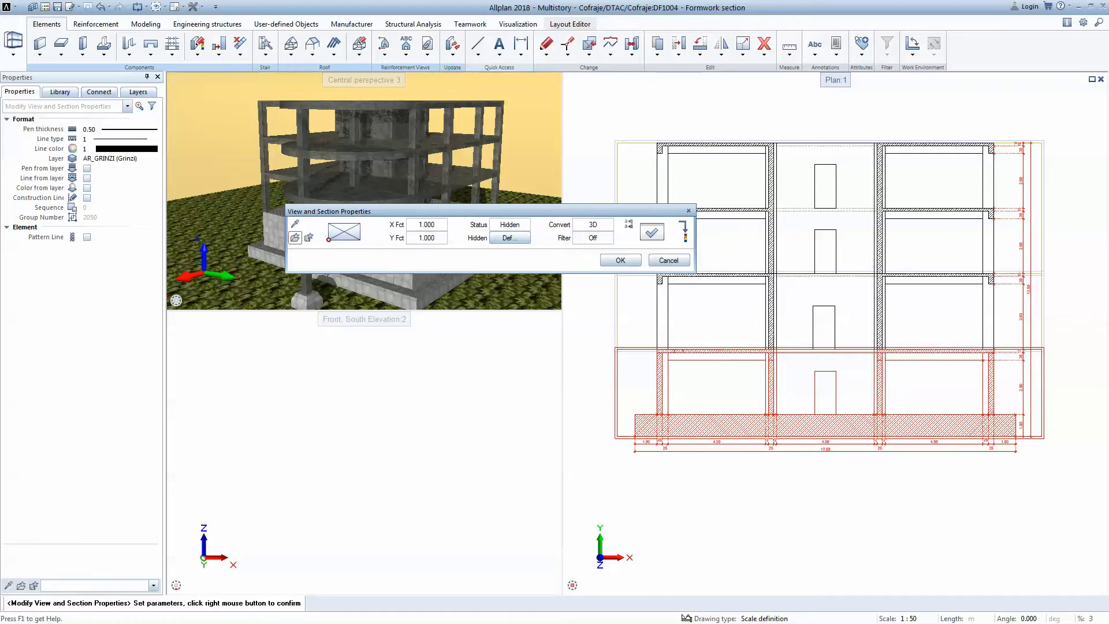
click(295, 237)
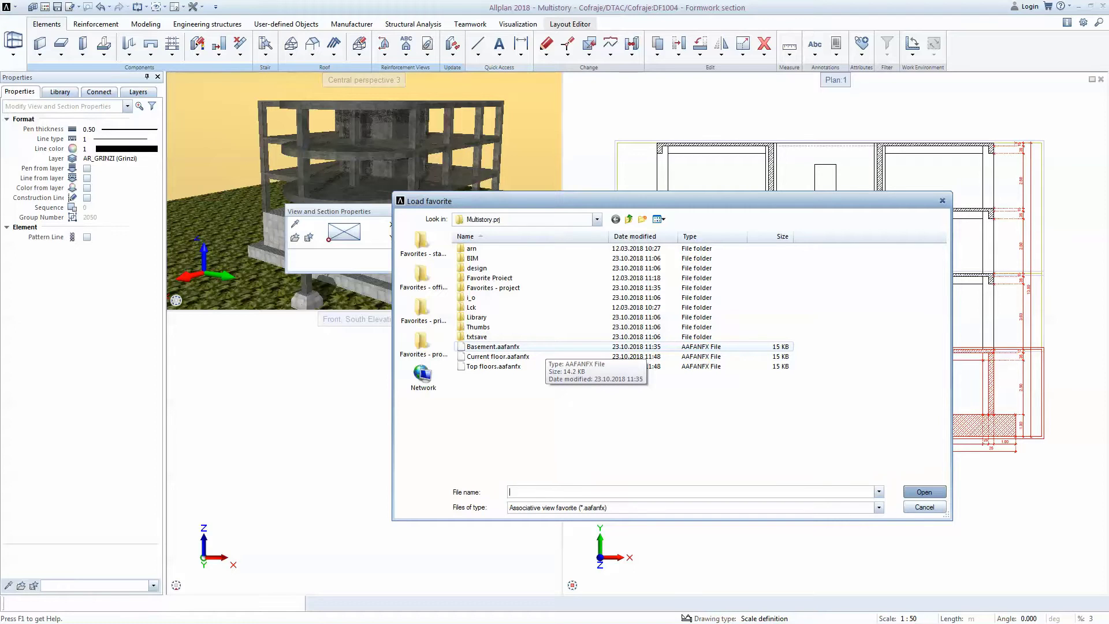
double_click(493, 346)
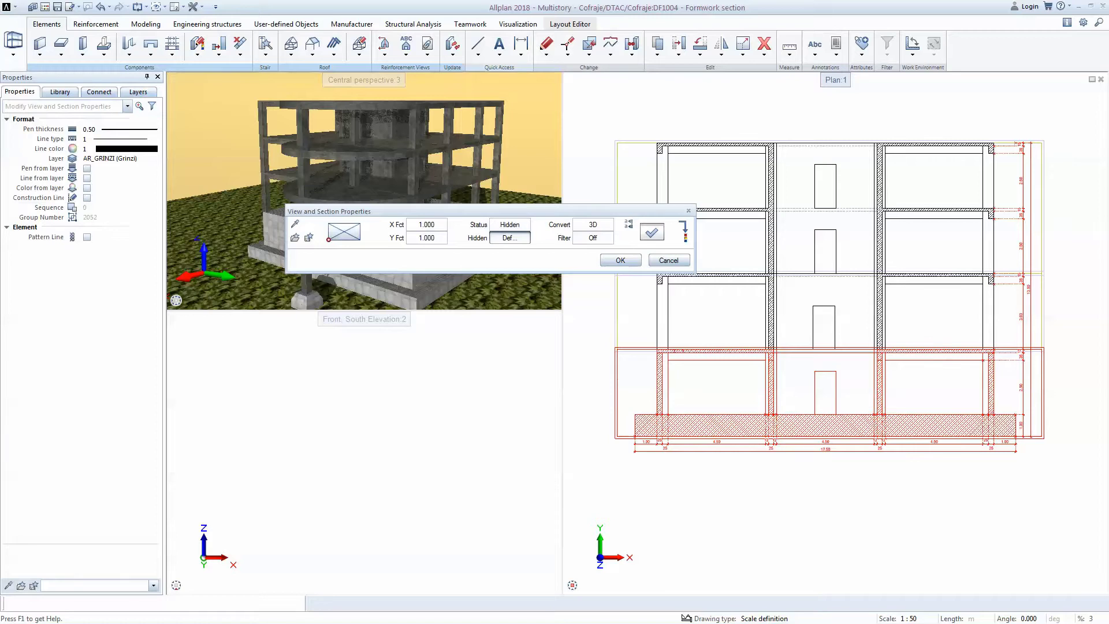
Step: Review the basement section's hidden line image and section settings, and apply the loaded properties to the view
click(509, 237)
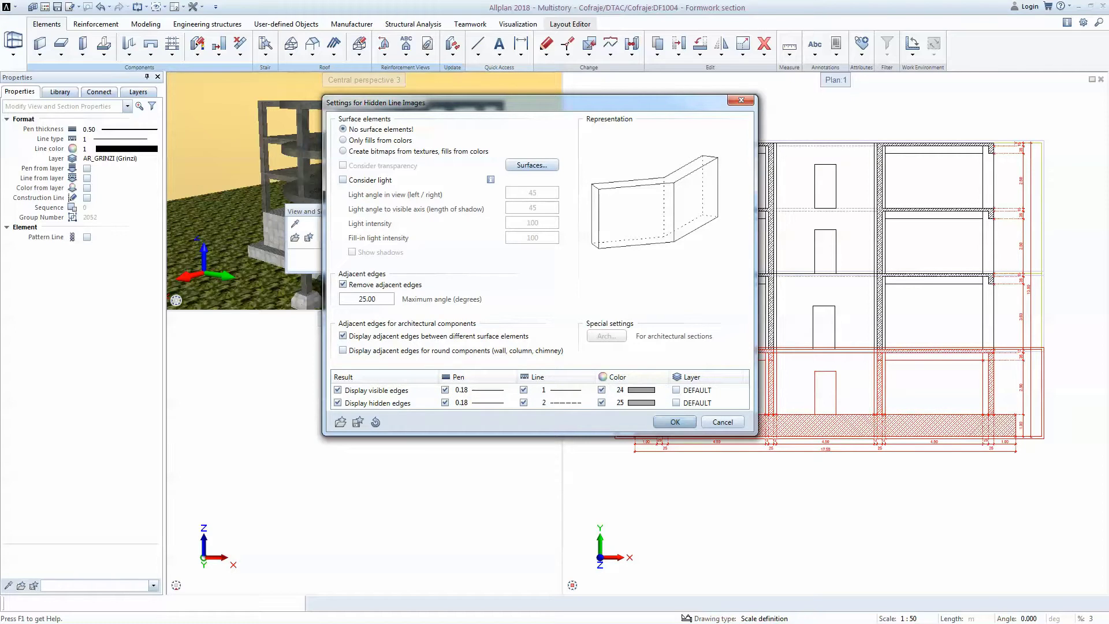
key(Return)
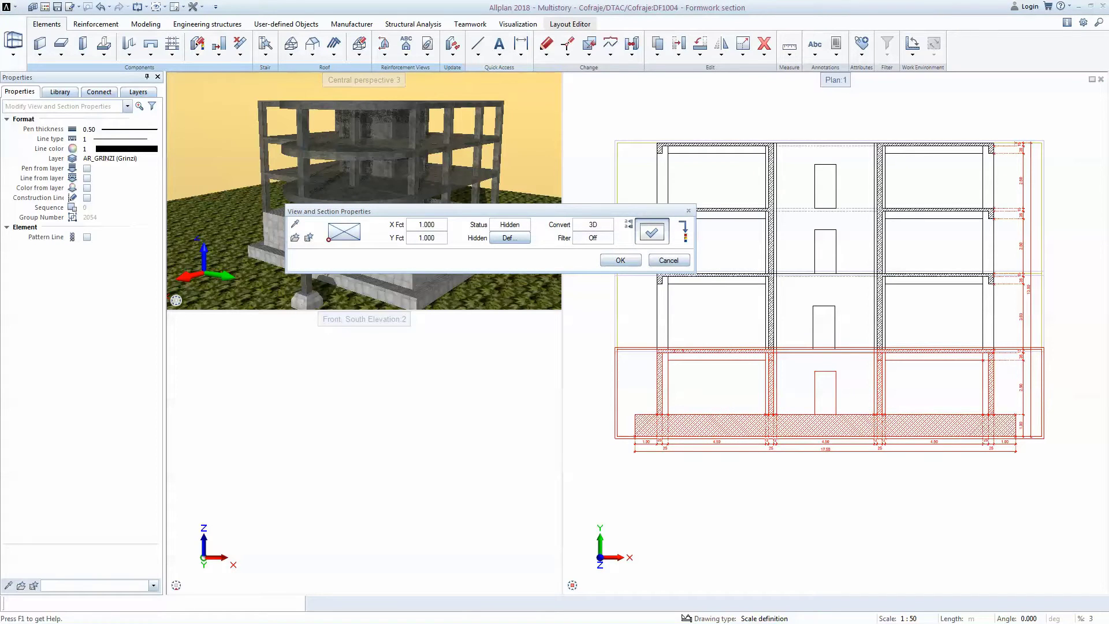
click(652, 232)
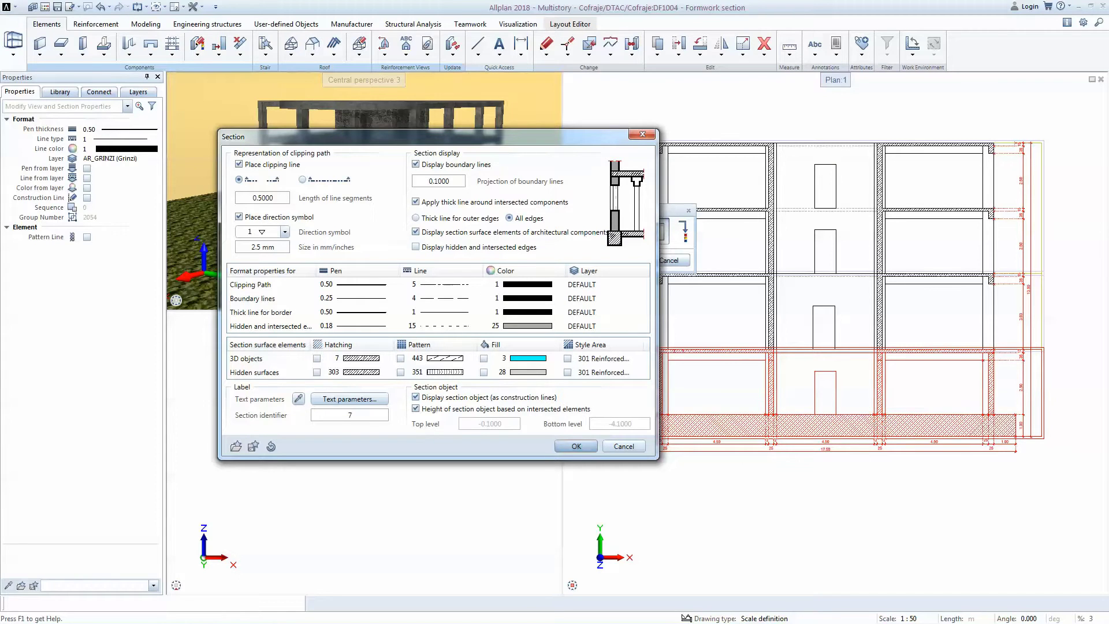
key(Return)
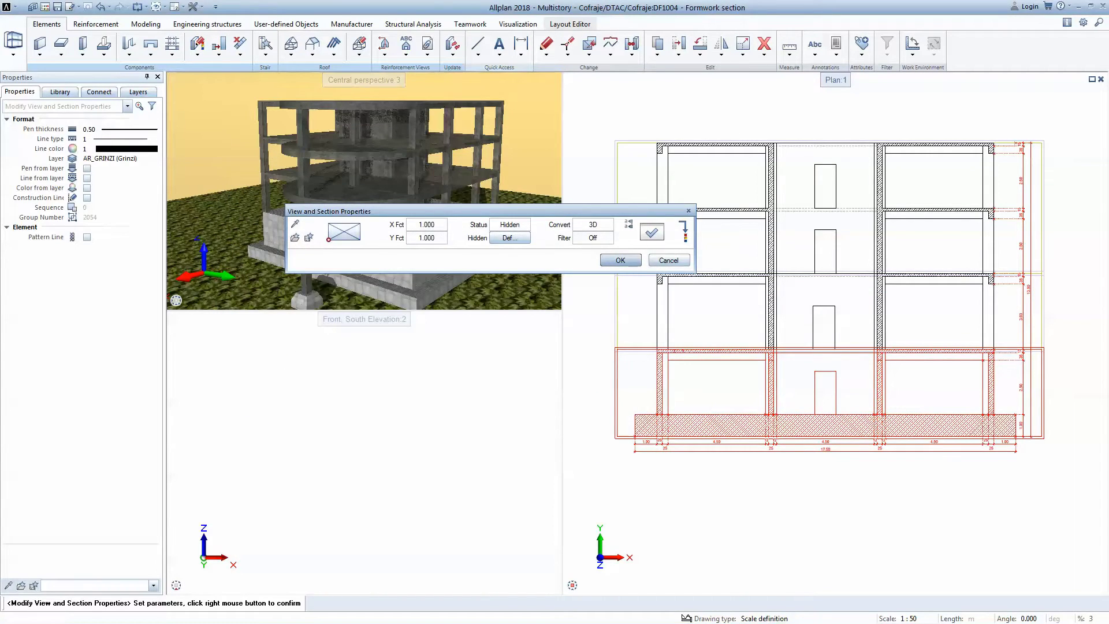
click(620, 260)
scroll(824, 328, up, 6)
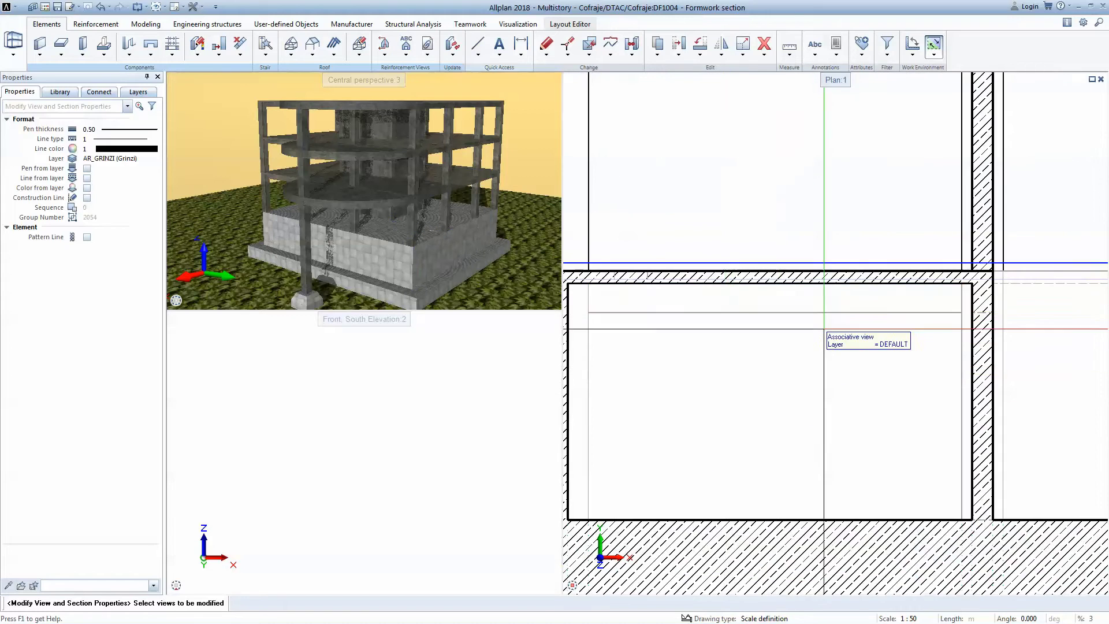
scroll(824, 329, up, 4)
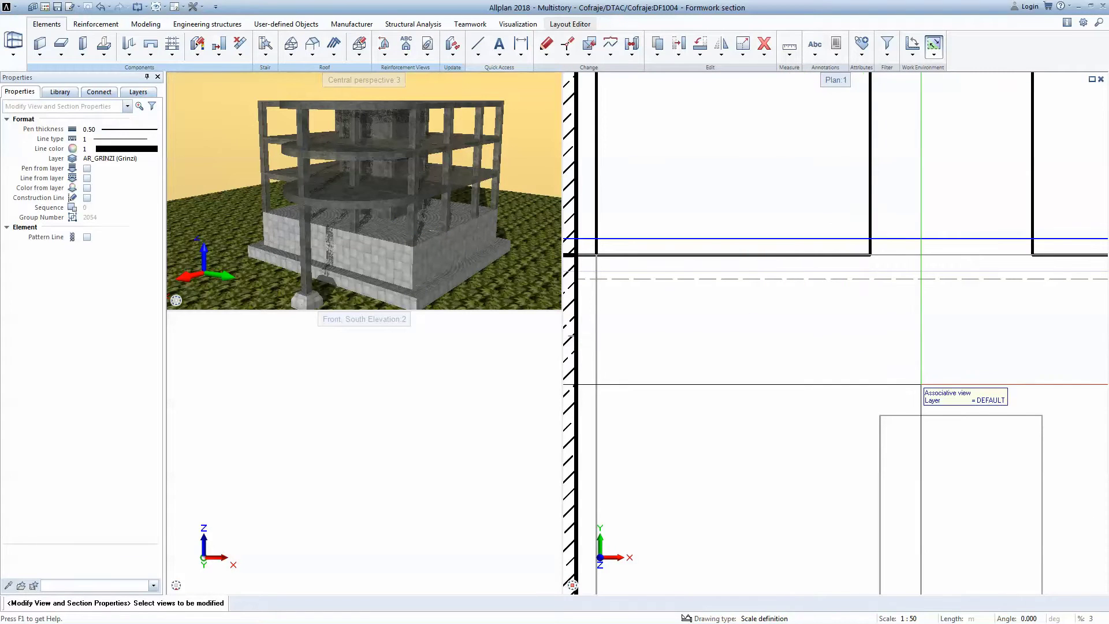
scroll(920, 384, down, 6)
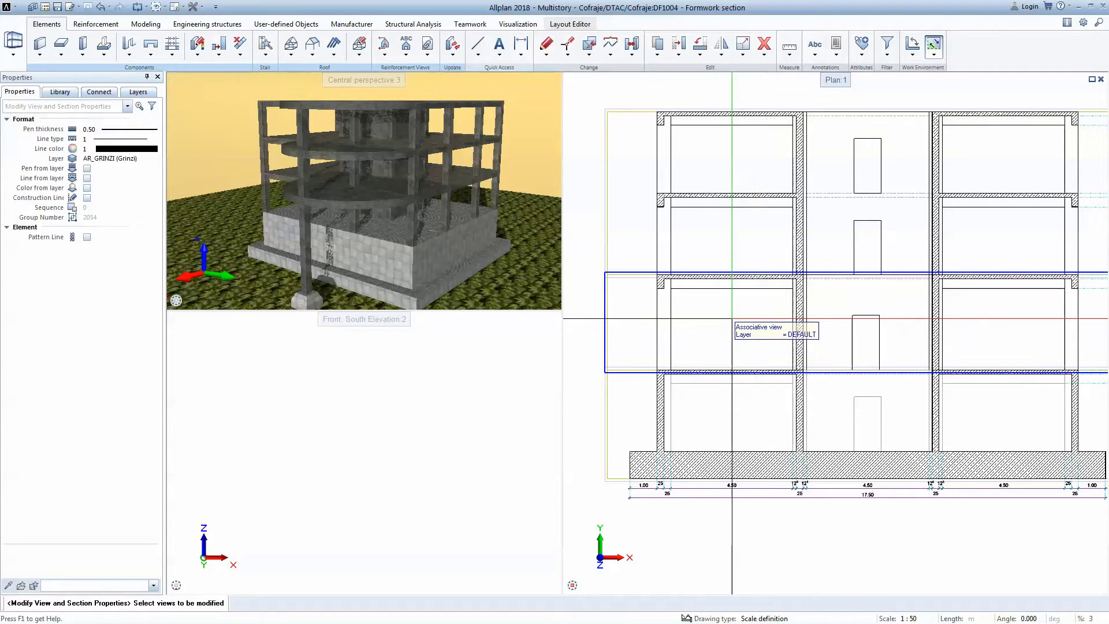
Step: Load the favorite Top floors.aafanfx into the view and section properties of the upper two-storey section
click(632, 246)
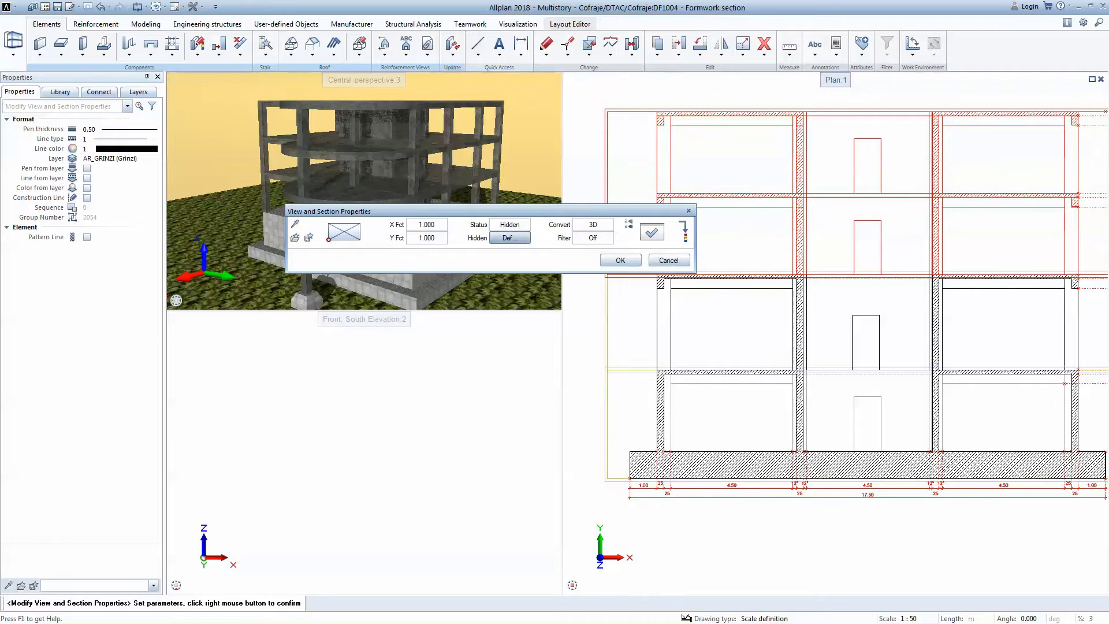
click(294, 237)
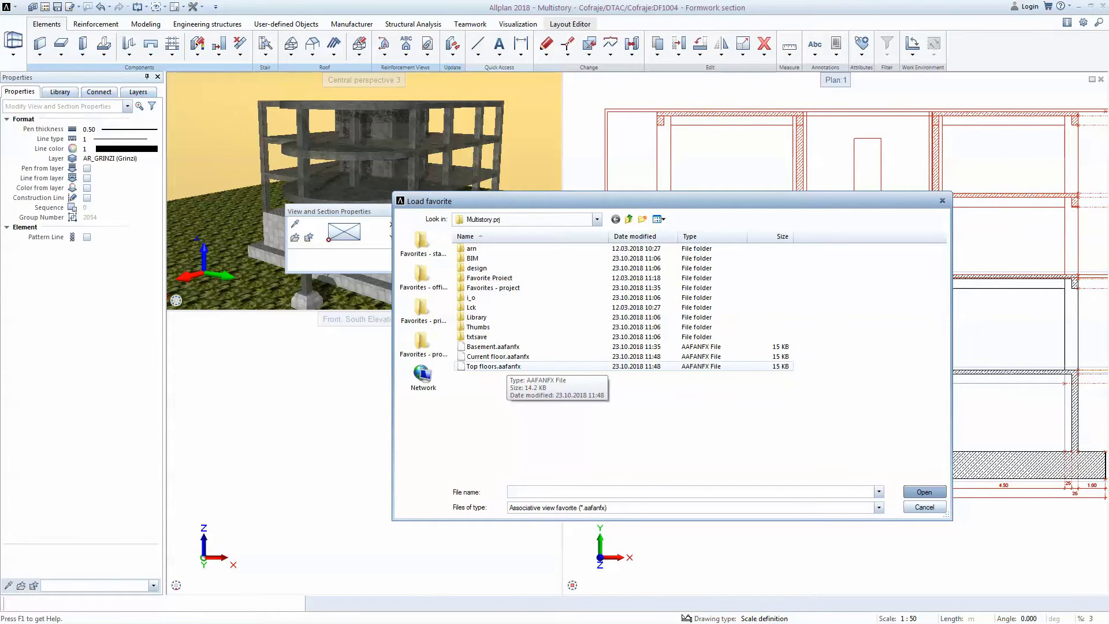
double_click(497, 366)
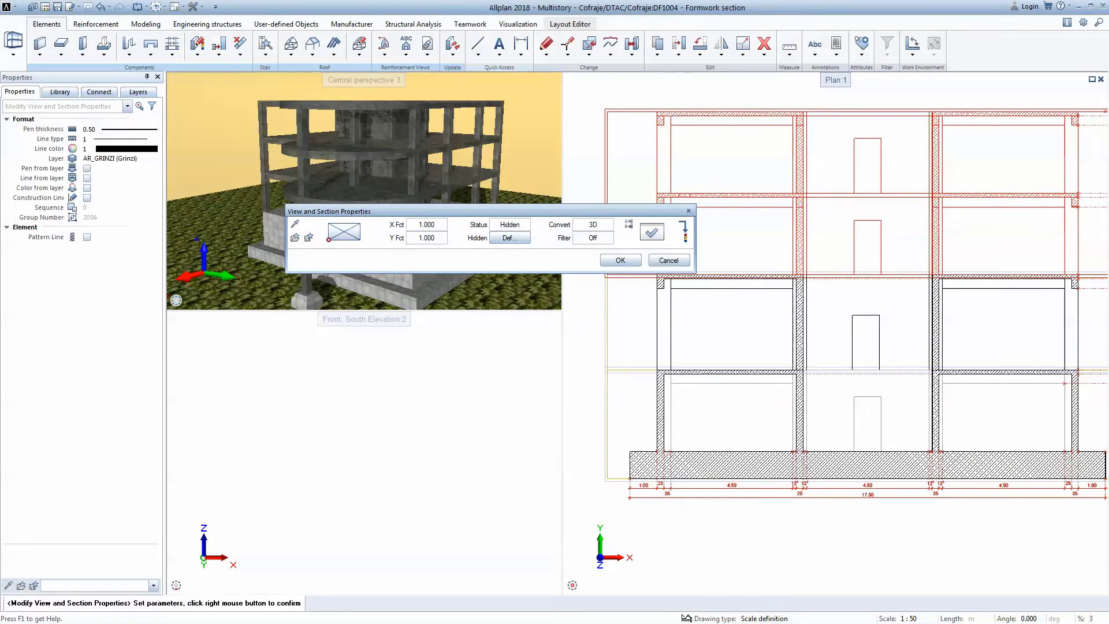
Step: Review the upper two-storey section's hidden line image and section settings, and apply the loaded properties to the view
click(509, 237)
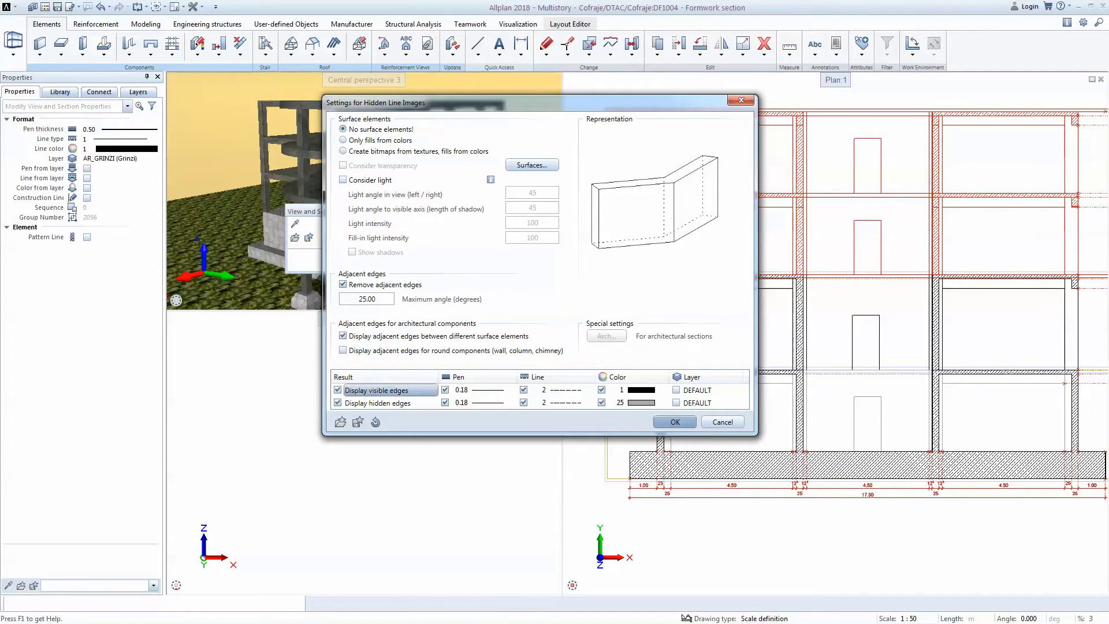
click(560, 390)
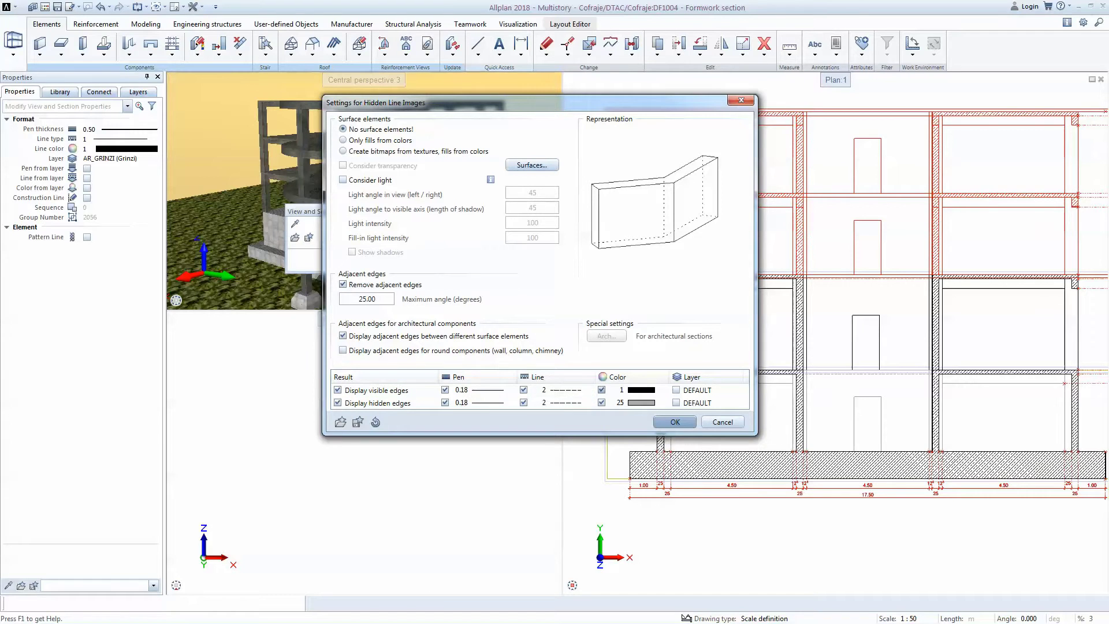
key(Return)
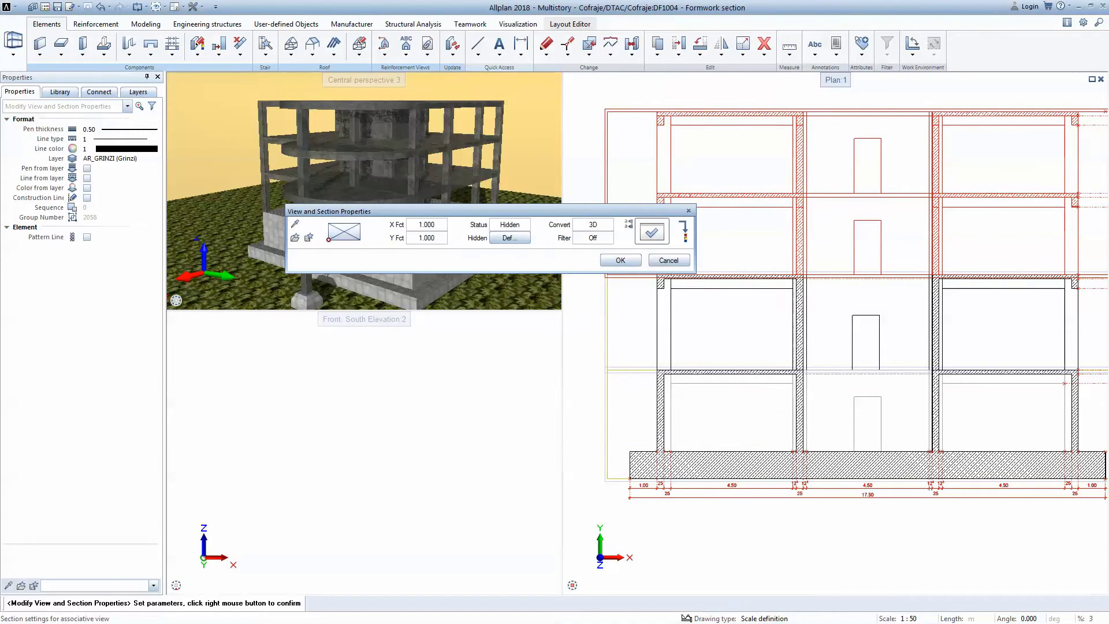
click(652, 232)
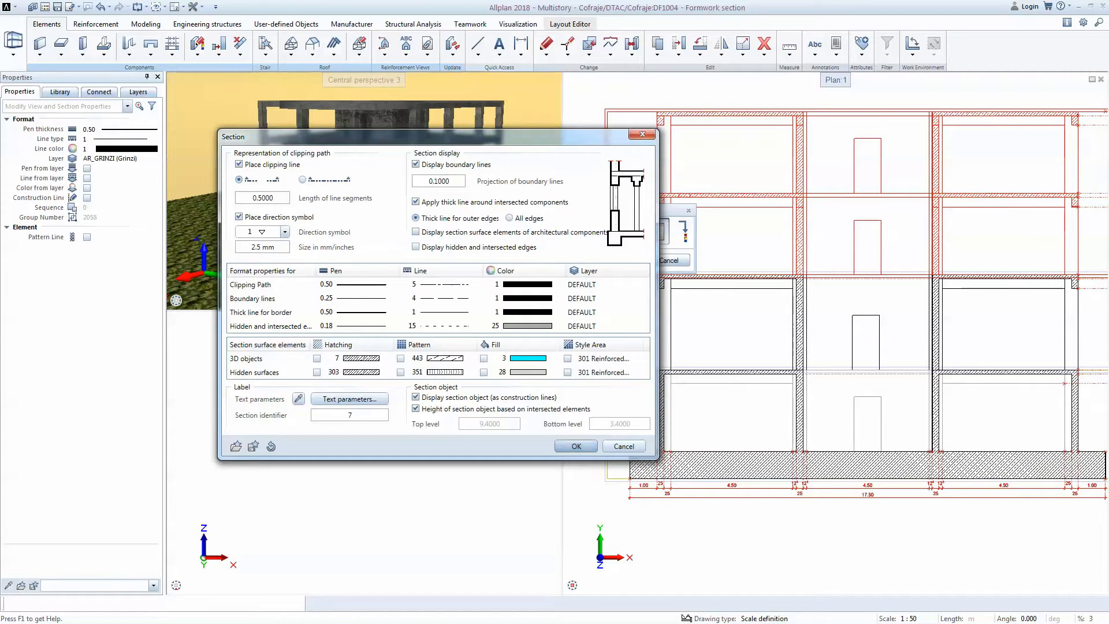
click(576, 446)
click(621, 260)
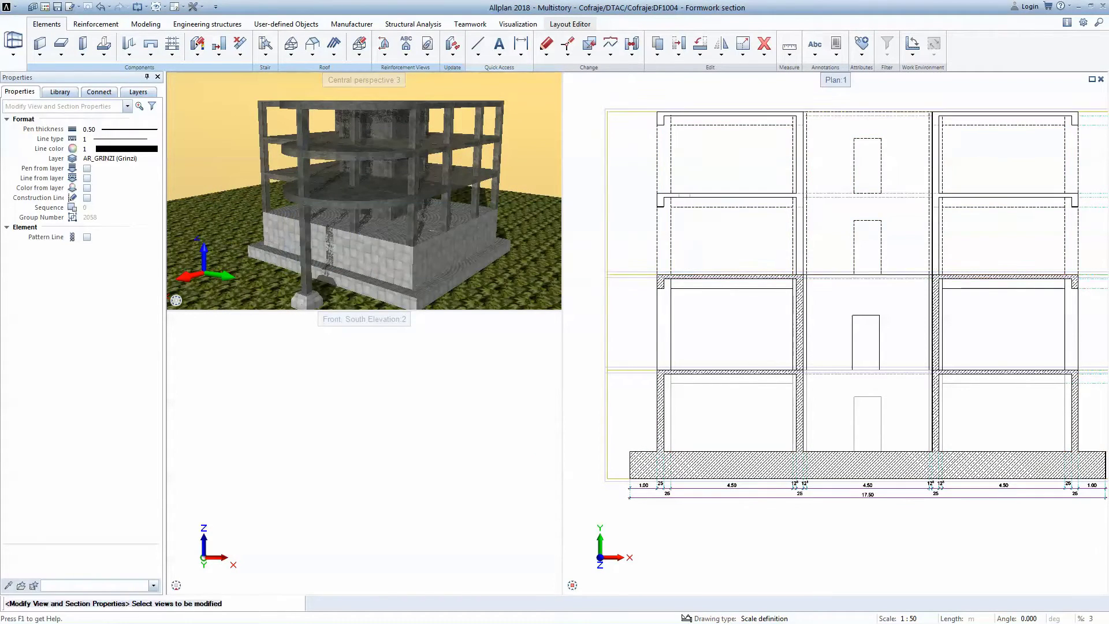
key(Escape)
Step: Apply the favorite Current floor.aafanfx to the view and section properties of the single-storey middle section
click(631, 329)
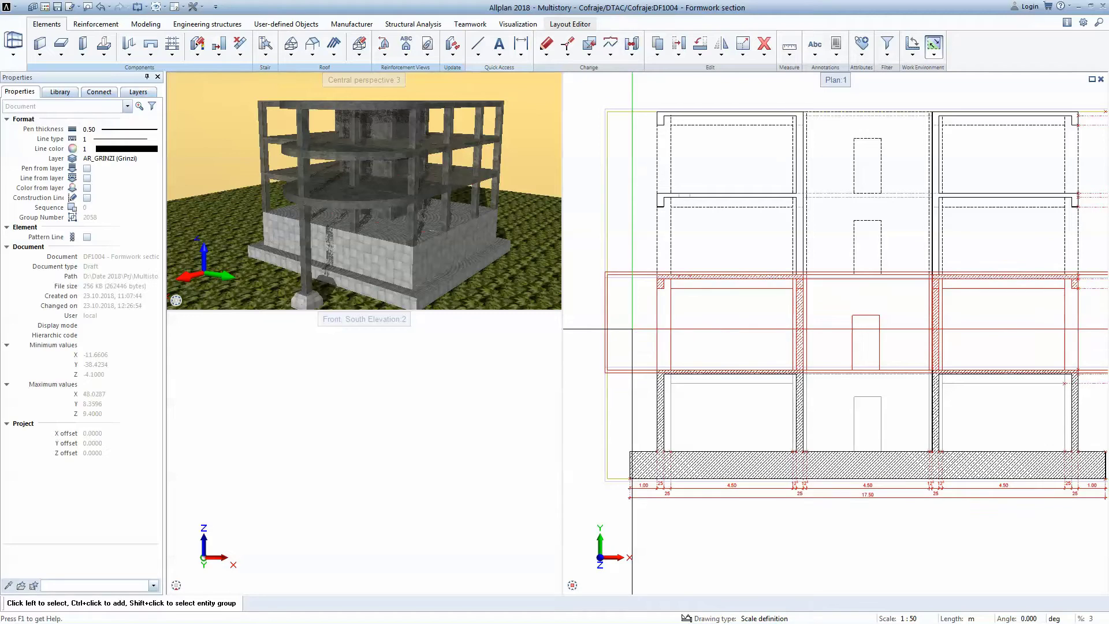
double_click(872, 323)
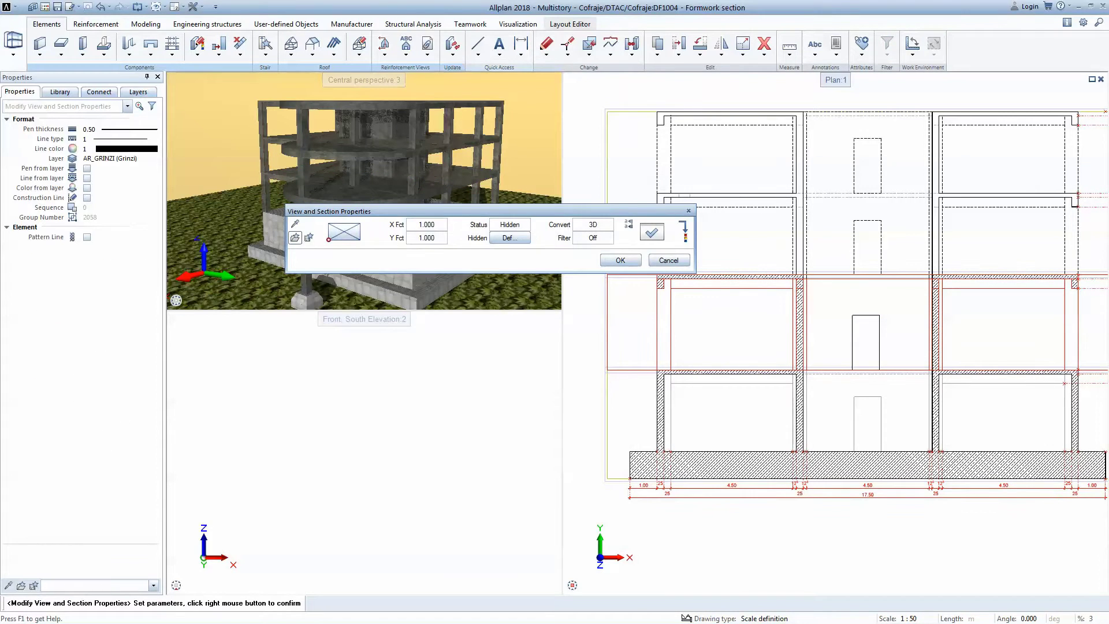
click(295, 237)
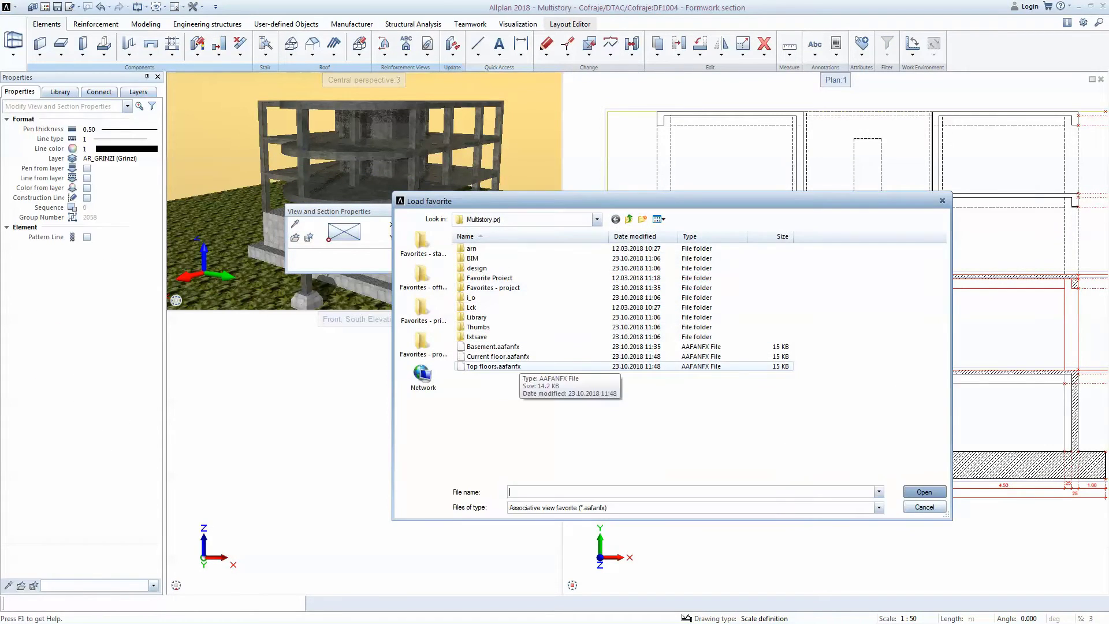
double_click(498, 356)
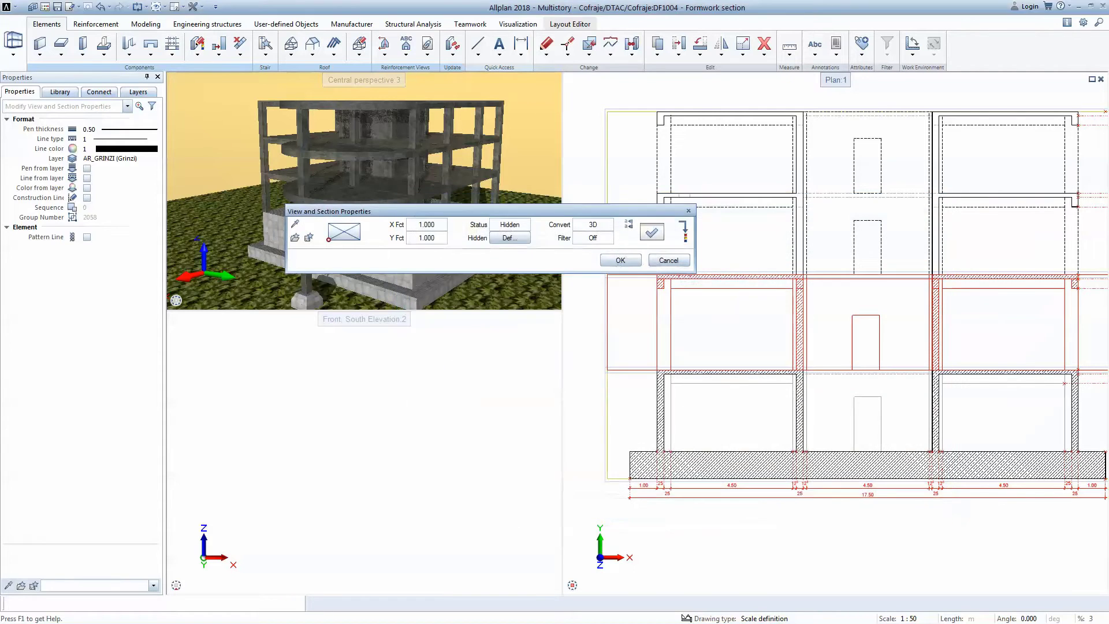
click(621, 260)
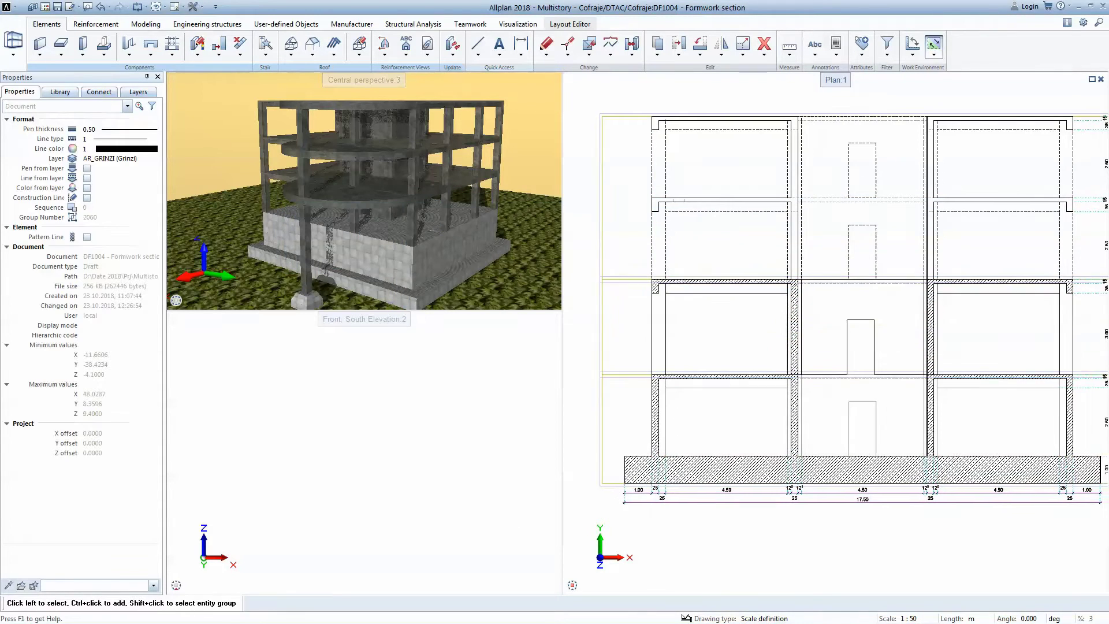
Step: Examine the edge lines, outlines and hatching of the stacked sections, including where the storeys meet
scroll(837, 398, up, 6)
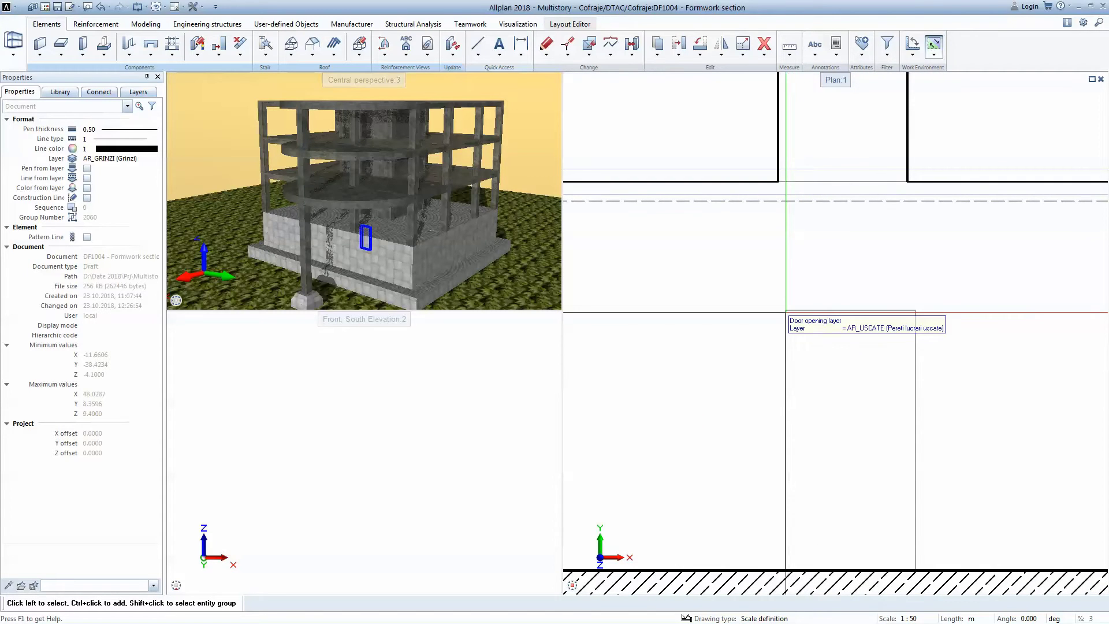
scroll(786, 313, down, 4)
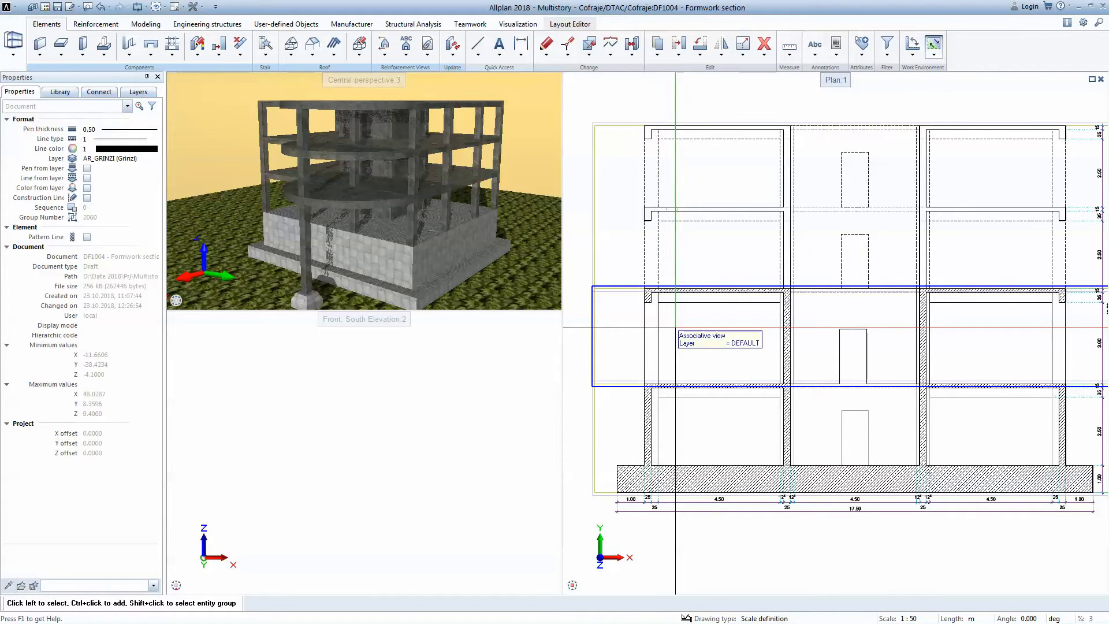
scroll(673, 324, up, 3)
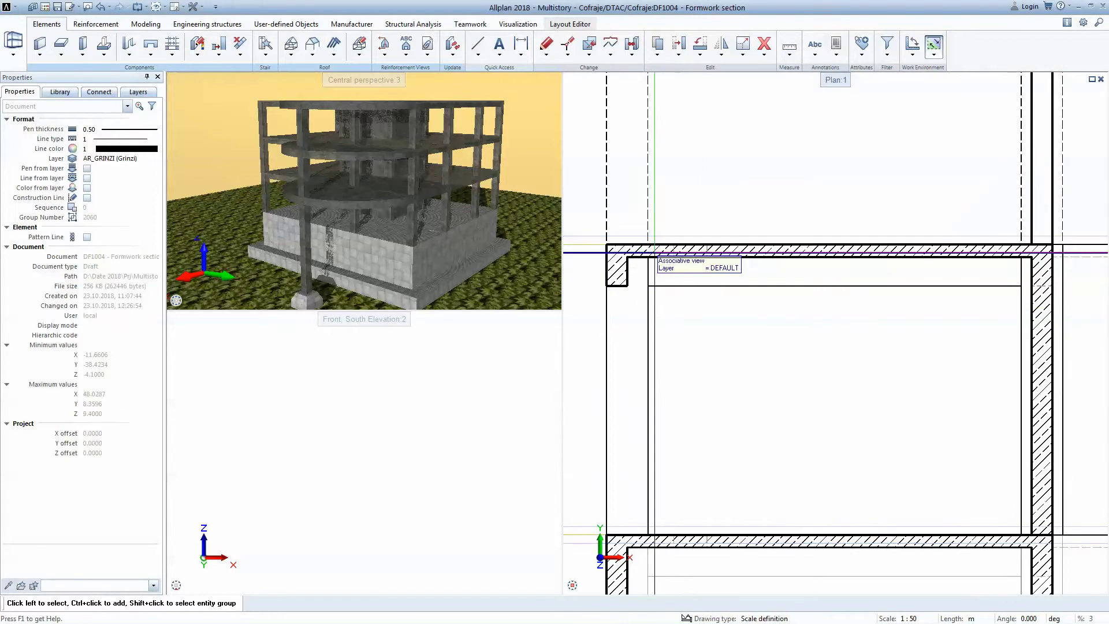
scroll(662, 310, down, 3)
scroll(667, 269, up, 3)
scroll(668, 269, down, 5)
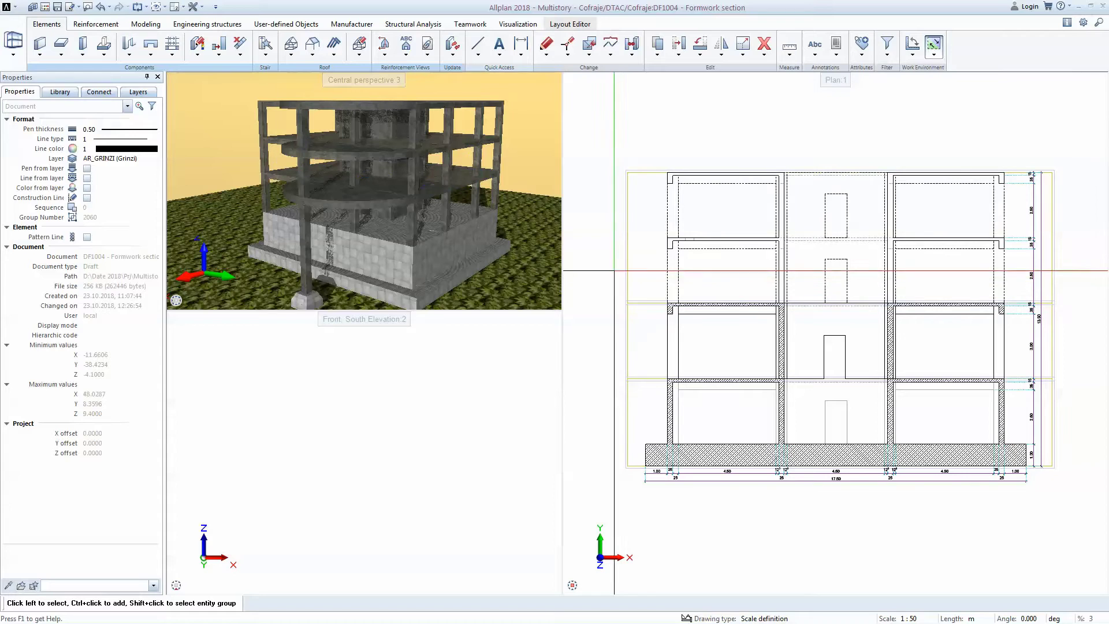
Step: Move the basement section view to drawing file 1003 and accept the new links between drawing files
click(7, 7)
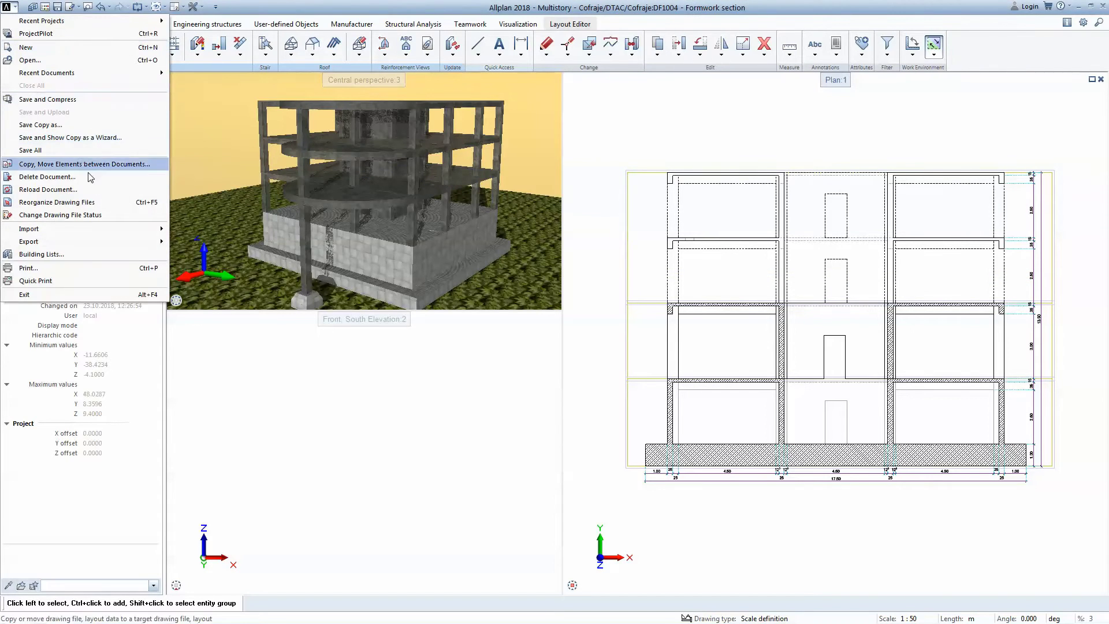
click(104, 165)
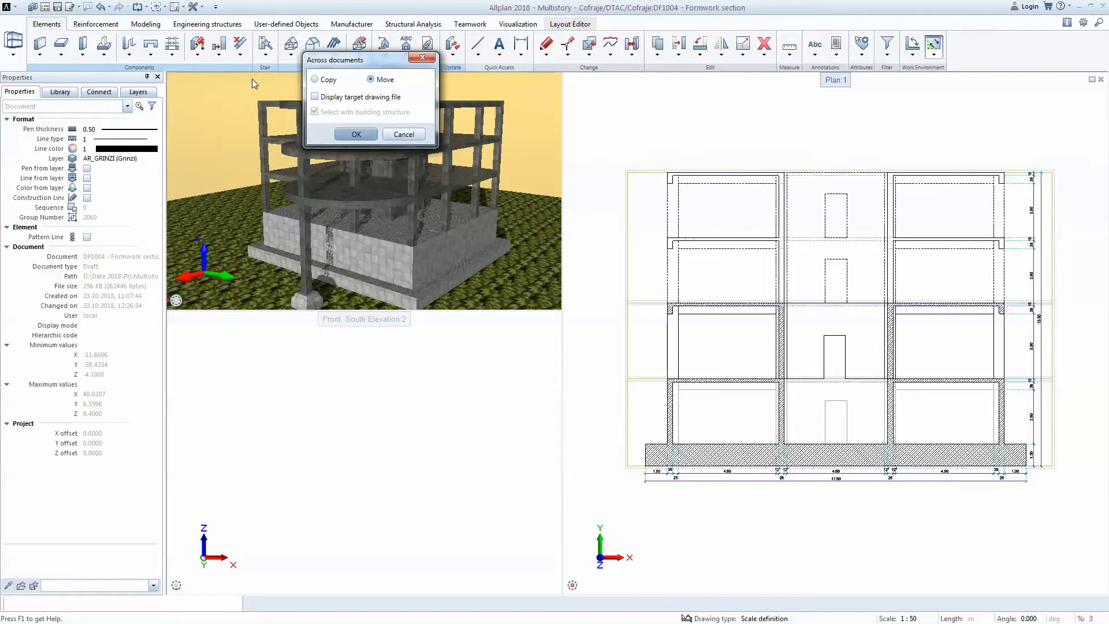
click(355, 134)
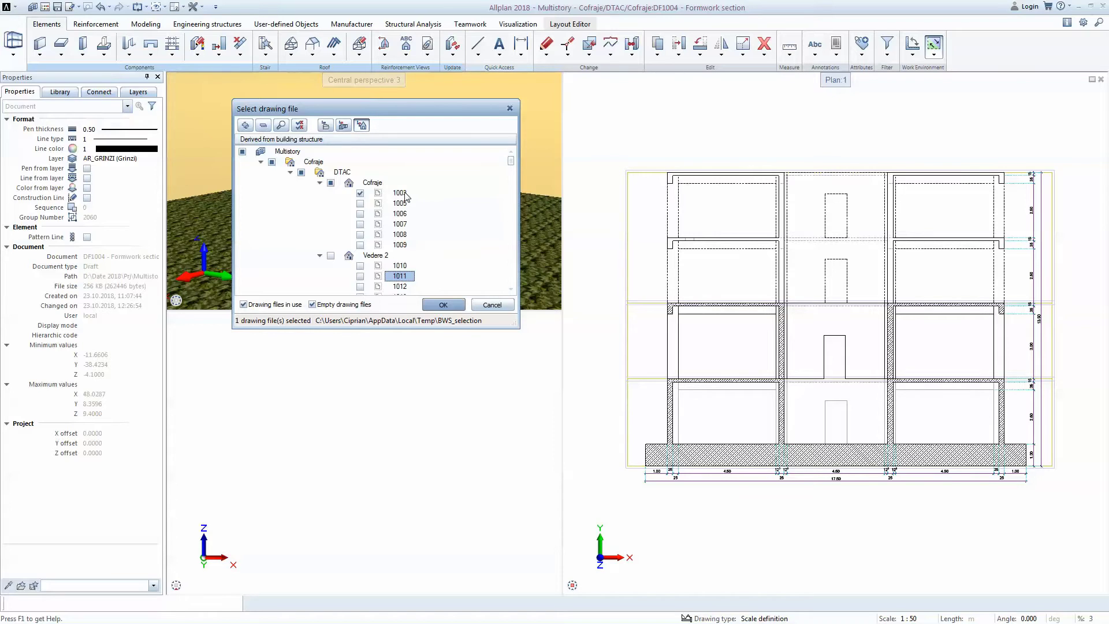
click(455, 310)
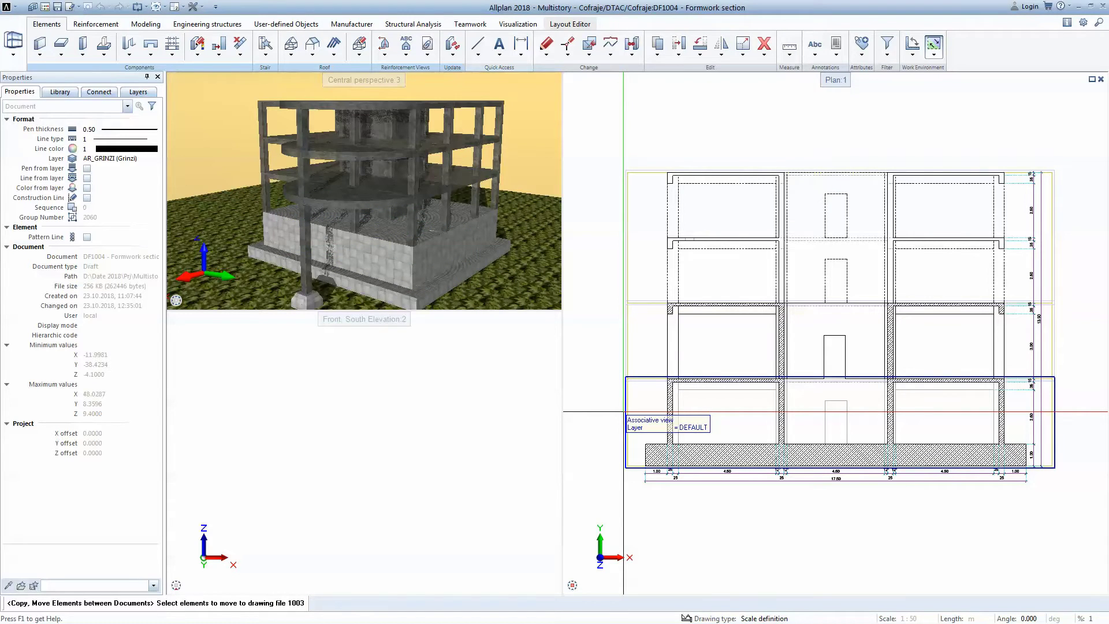
click(623, 412)
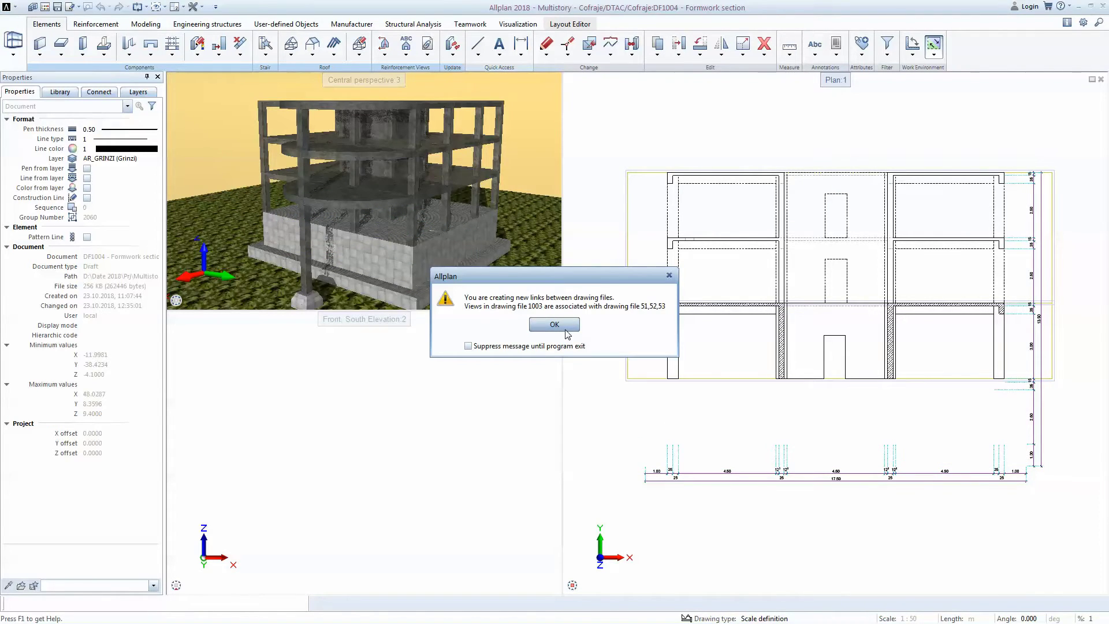
click(565, 329)
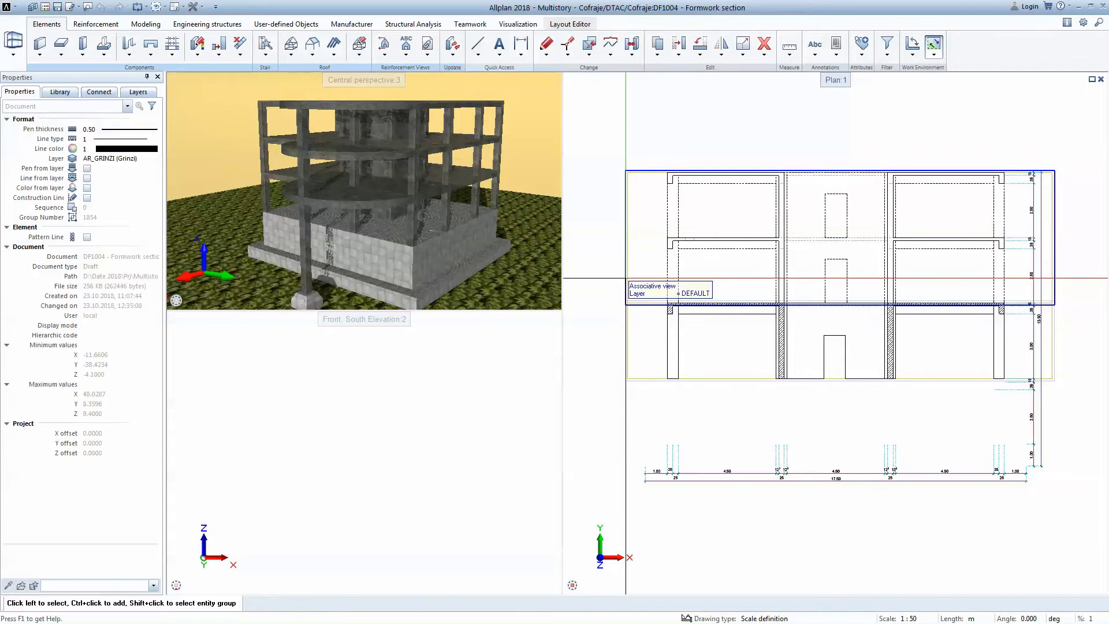
Step: Move the upper two-storey section view to drawing file 1005 and accept the new links between drawing files
click(8, 8)
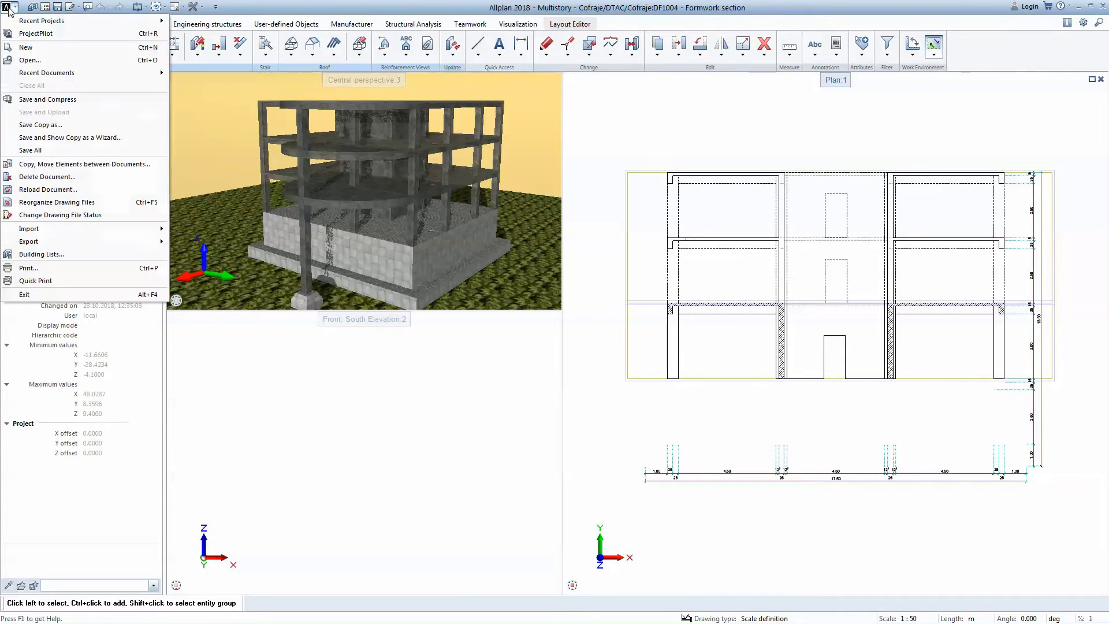
click(116, 164)
click(356, 136)
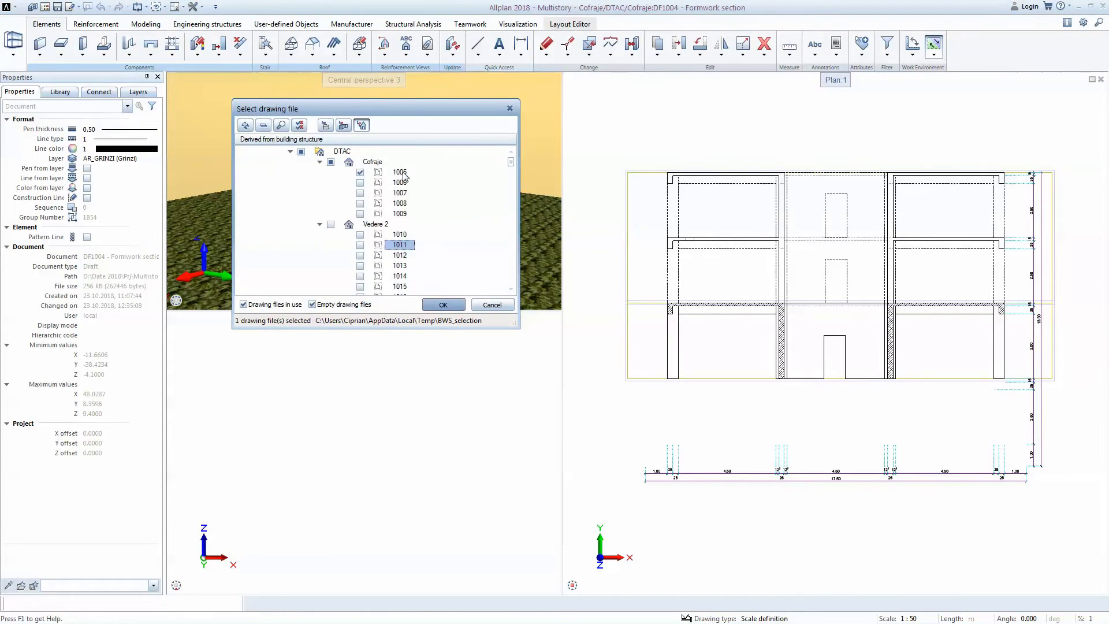
click(443, 304)
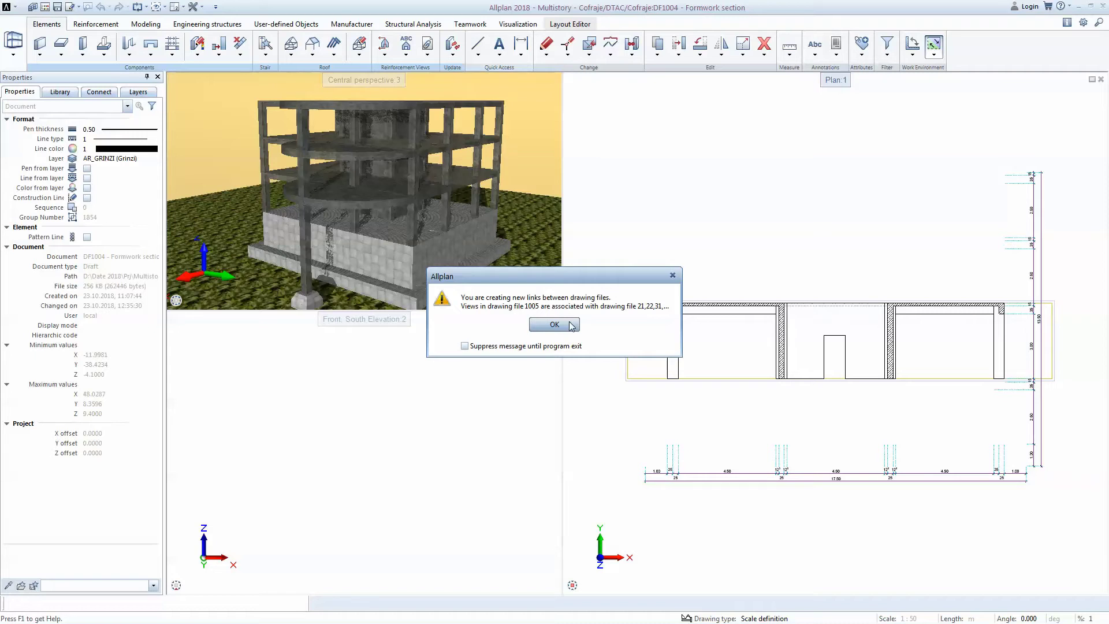
click(554, 324)
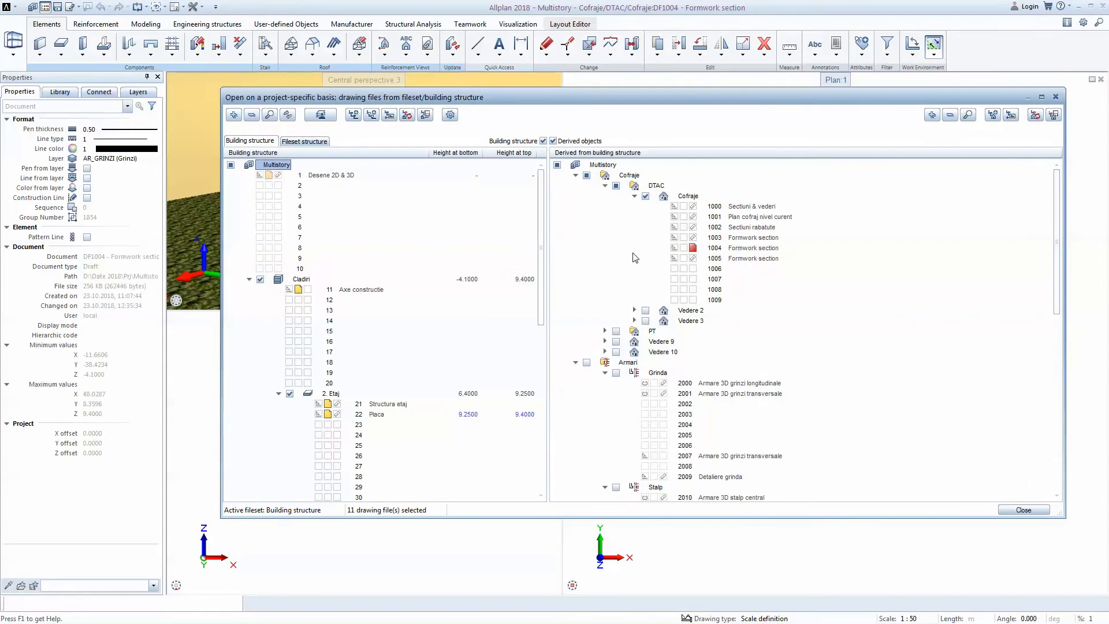
Step: Load drawing files 1003, 1004 and 1005 together with 1005 as the current one, and switch to the layout editor
click(684, 237)
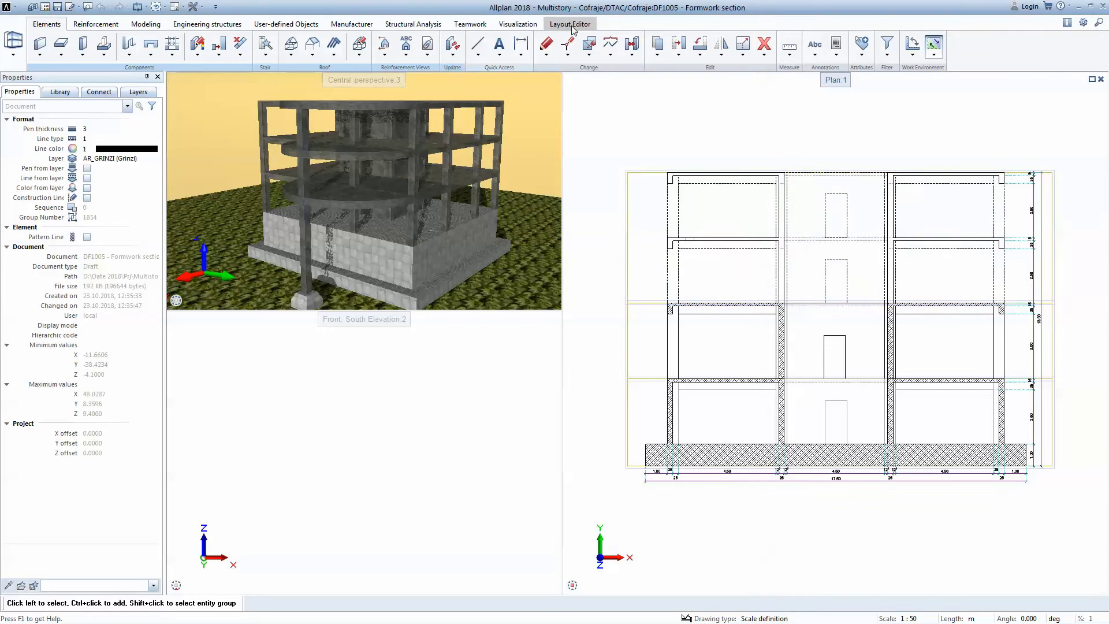
click(571, 25)
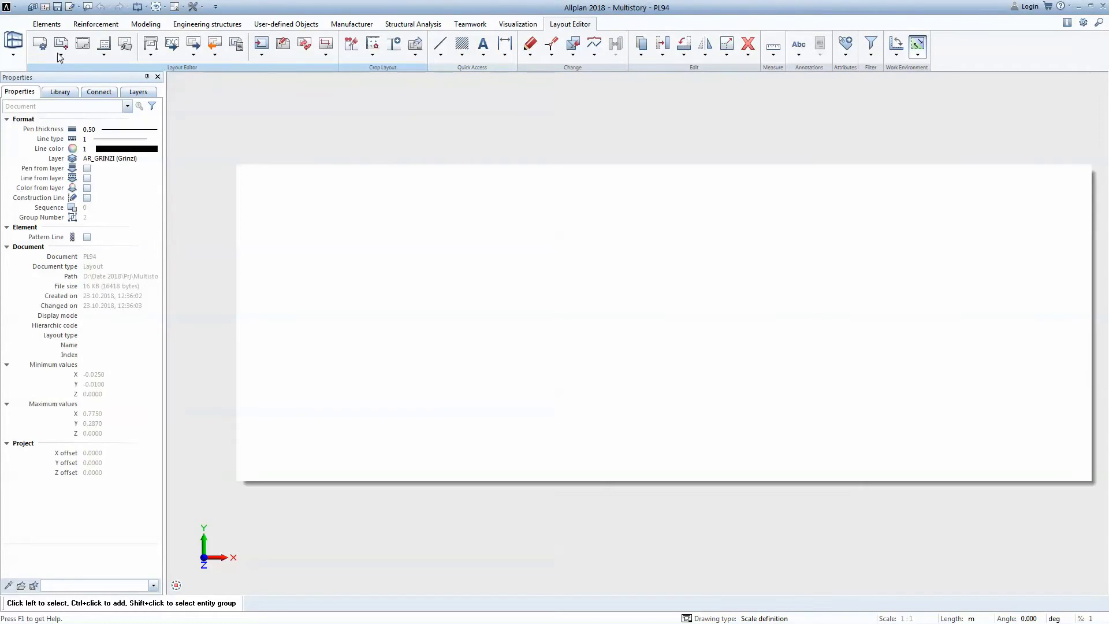
Step: Place the loaded drawing files 1003, 1004 and 1005 as layout elements at scale 1:50 beside the empty page
click(61, 55)
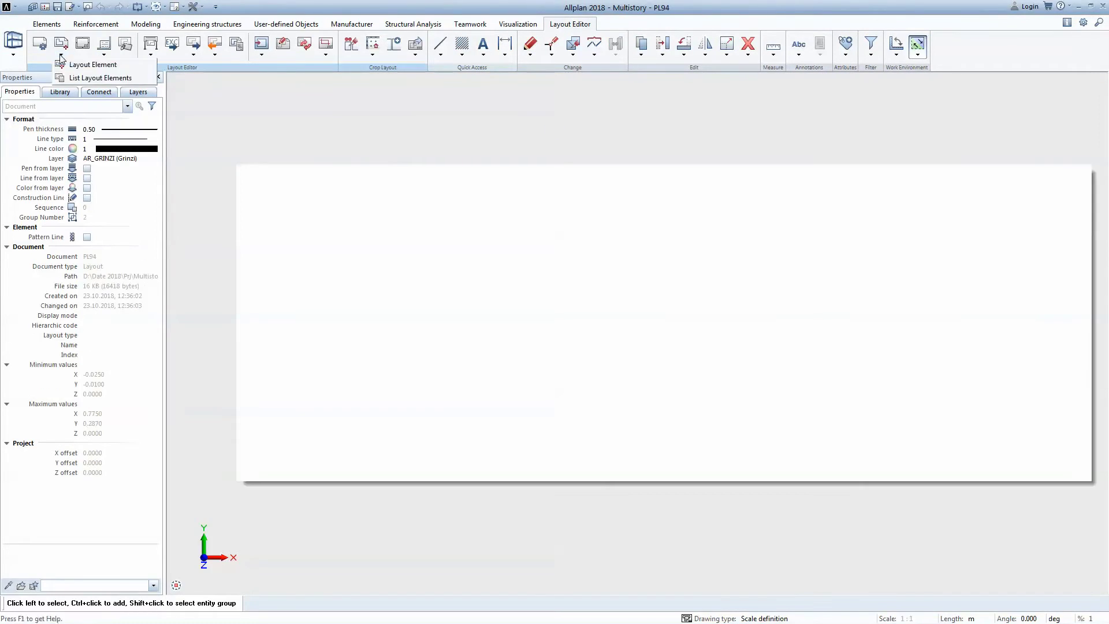
click(93, 71)
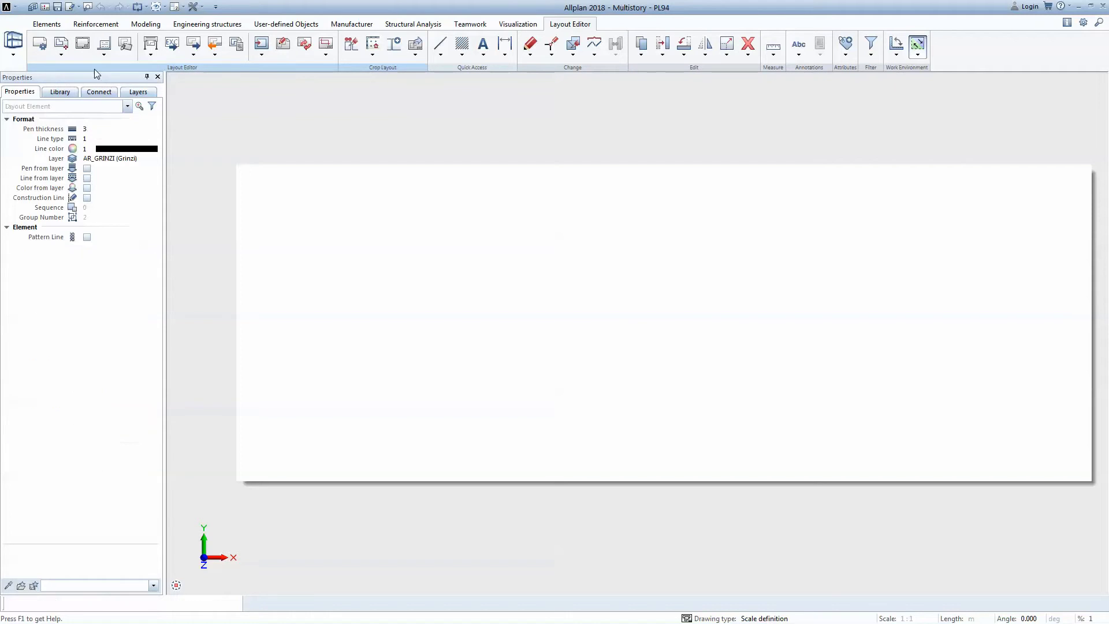
click(364, 238)
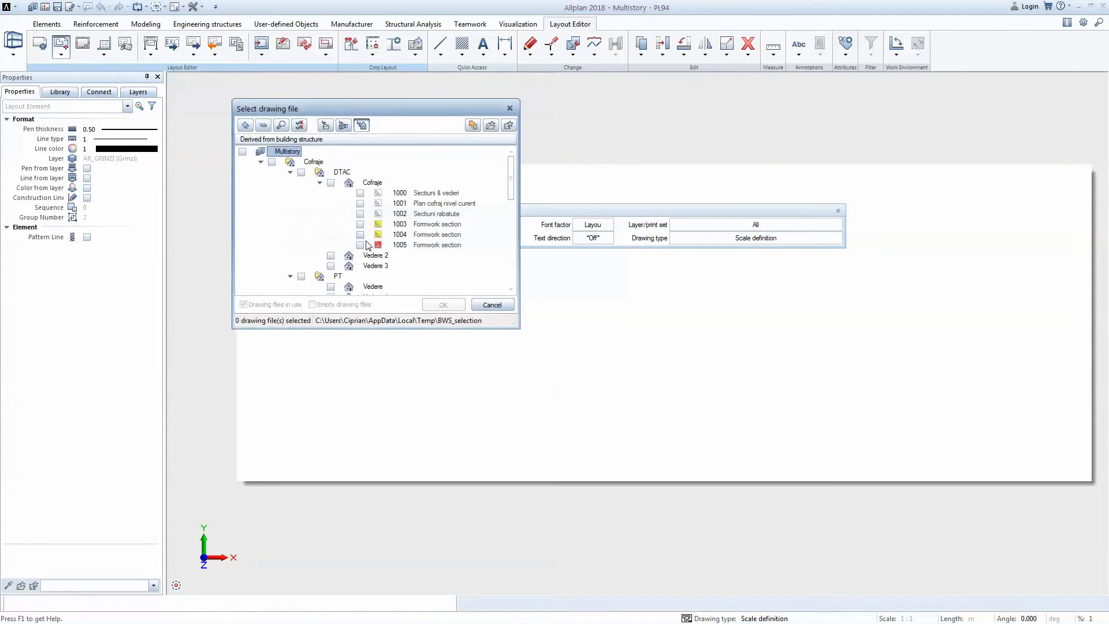
click(473, 126)
click(454, 305)
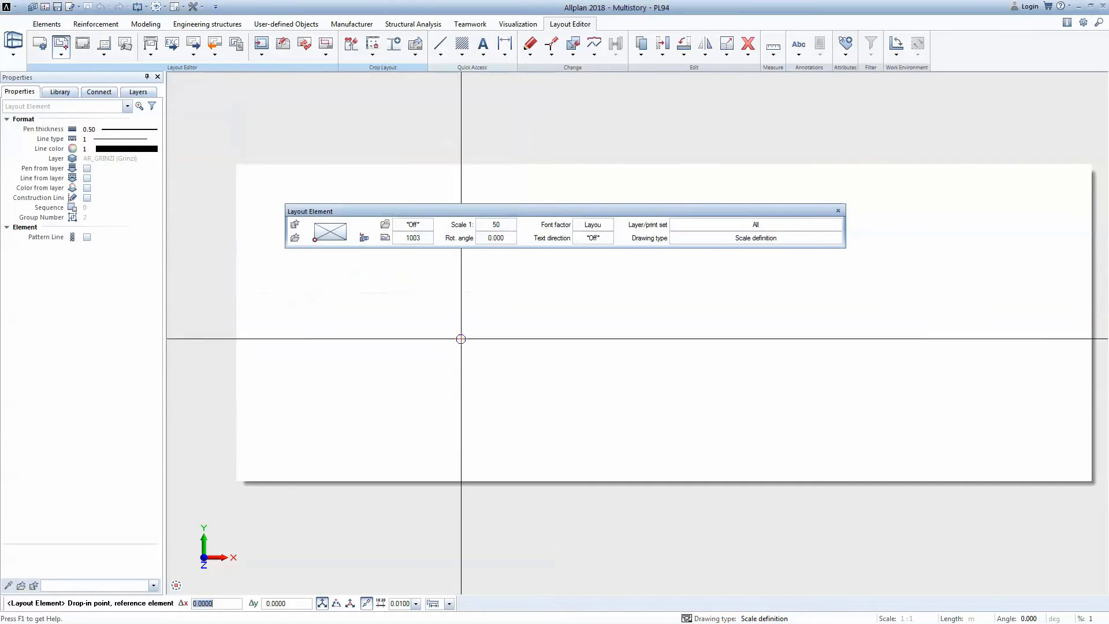
scroll(460, 349, down, 5)
click(723, 390)
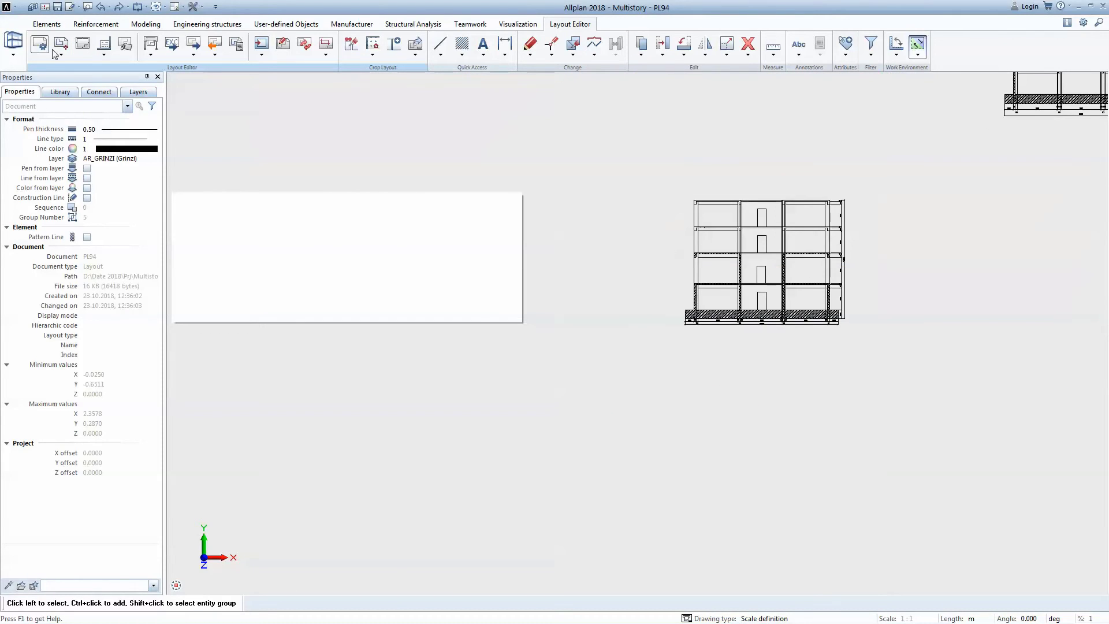
Step: List all layout elements and assign superordinate pen 0.13 and line 2 to 1005, and pen 0.13 and color 24 to 1003
click(61, 54)
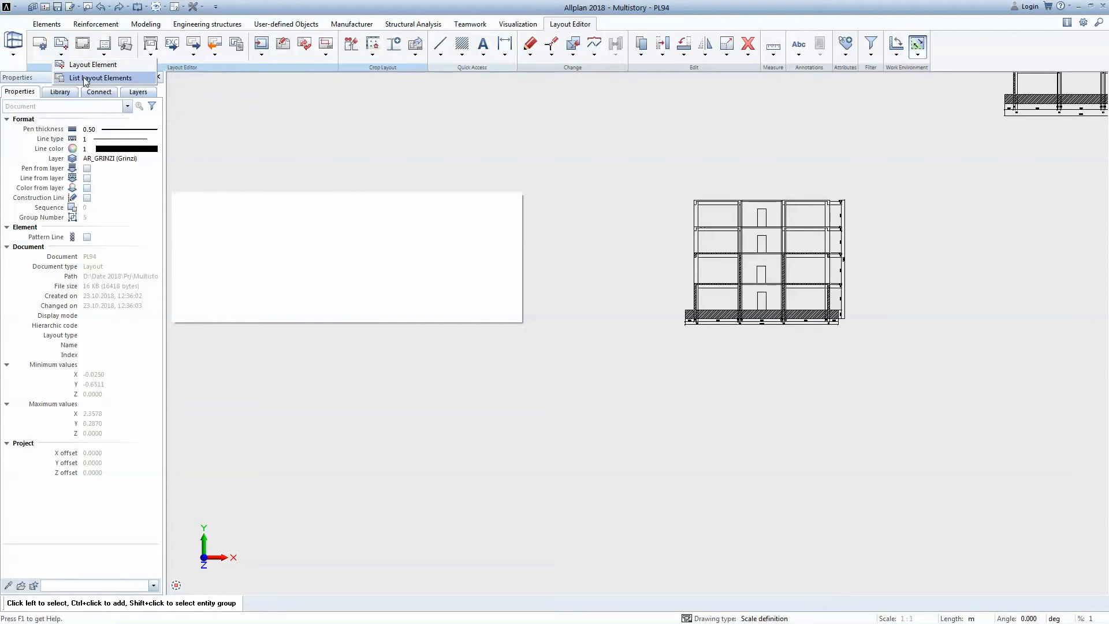
click(84, 79)
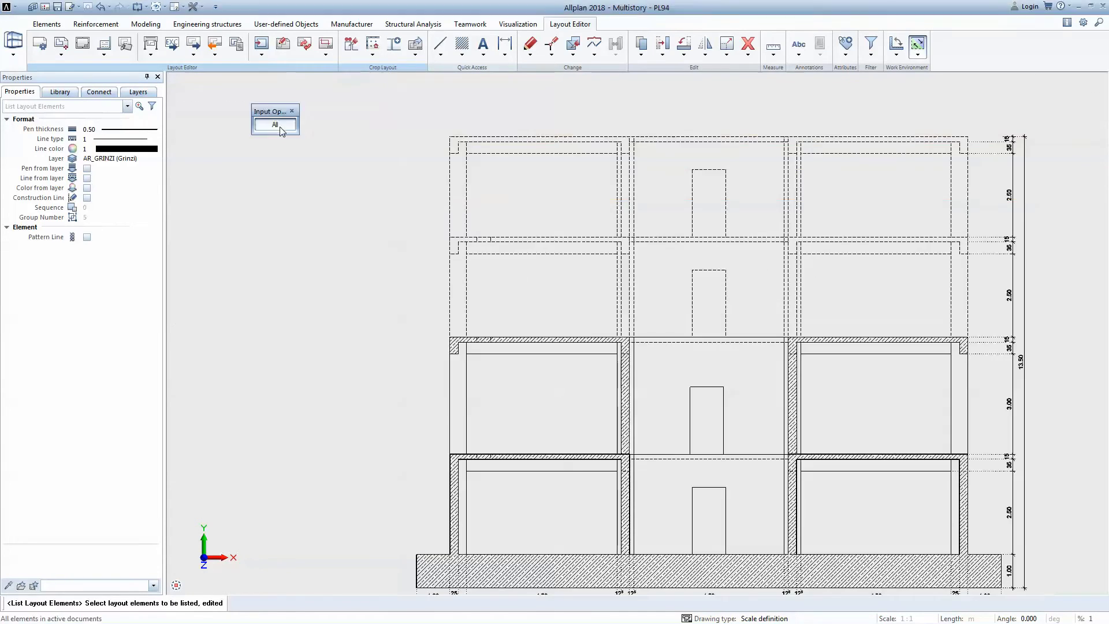
click(276, 127)
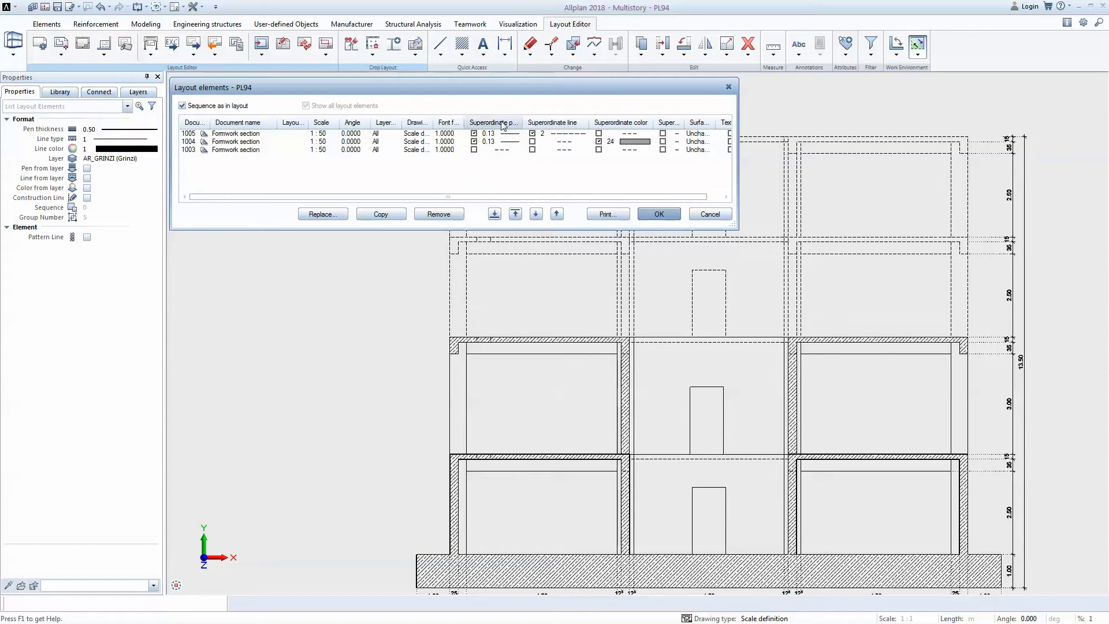
mouse_move(525, 122)
mouse_down()
mouse_move(564, 123)
mouse_move(536, 122)
mouse_up()
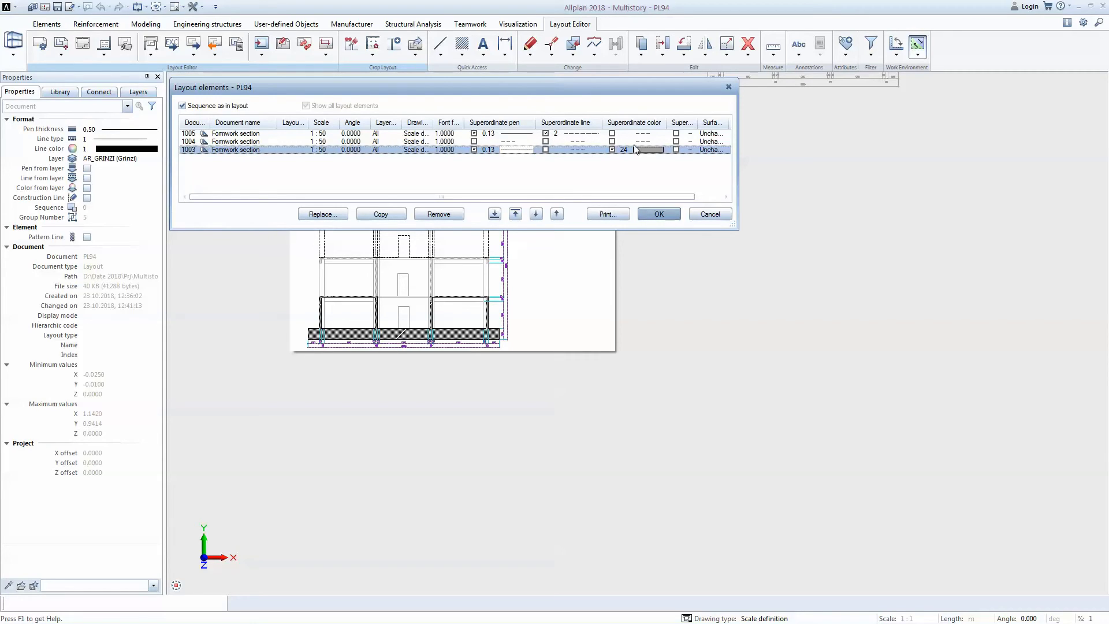
click(671, 215)
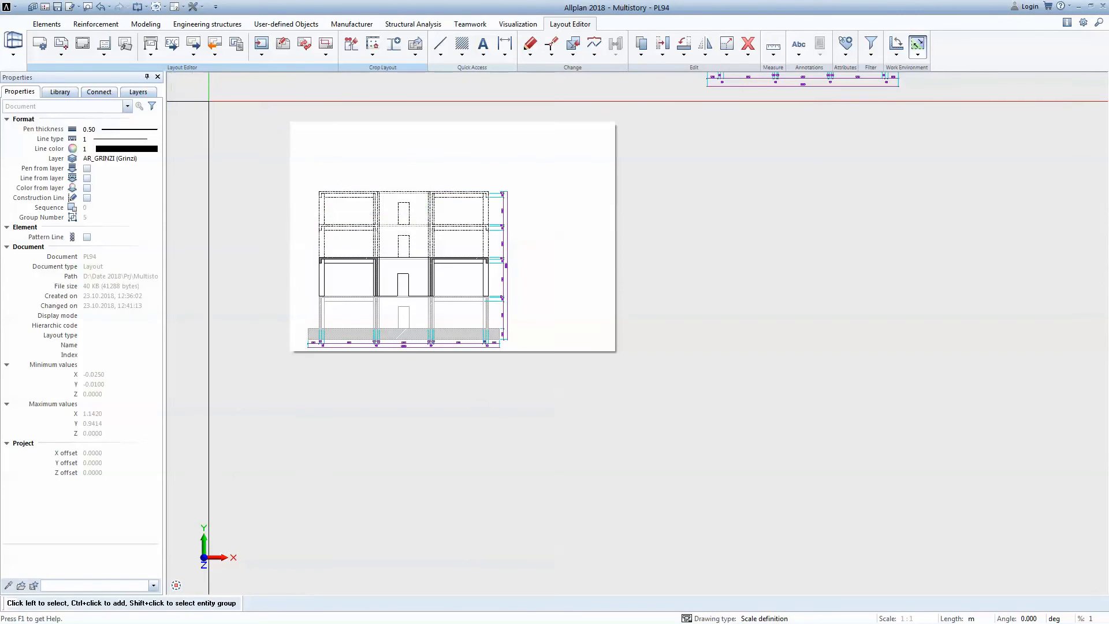
Step: Switch to Plan94.pdf in Adobe Acrobat Reader and examine the line types, colors, hatching and dimensions of each storey in the section
double_click(400, 165)
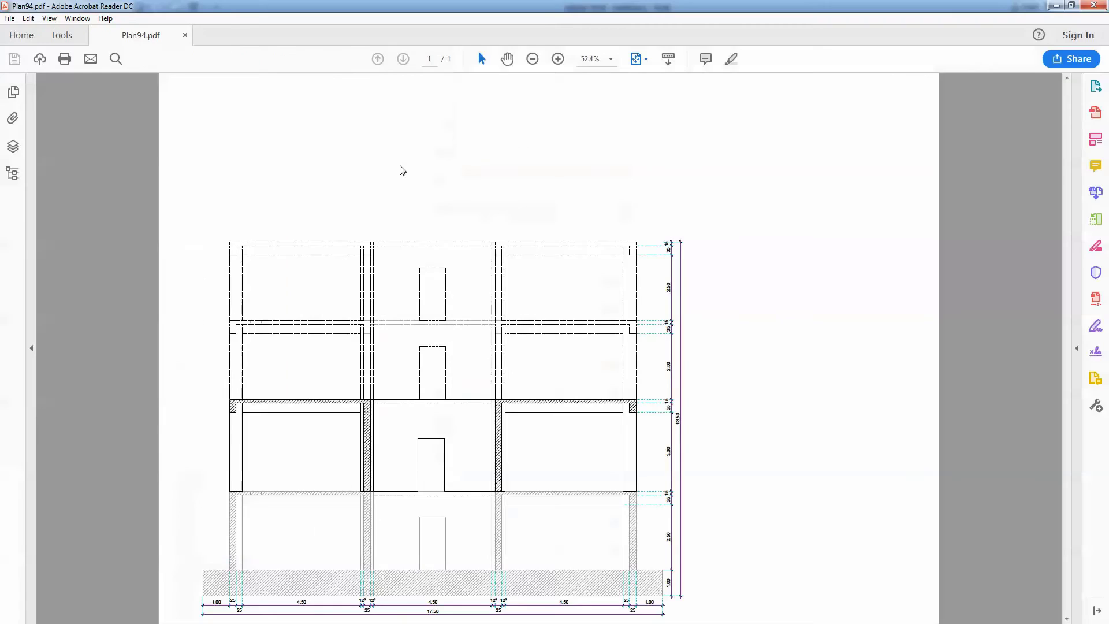
ctrl+scroll(349, 358, up, 2)
middle_drag(368, 433, 374, 349)
ctrl+scroll(208, 544, up, 2)
middle_drag(486, 511, 500, 465)
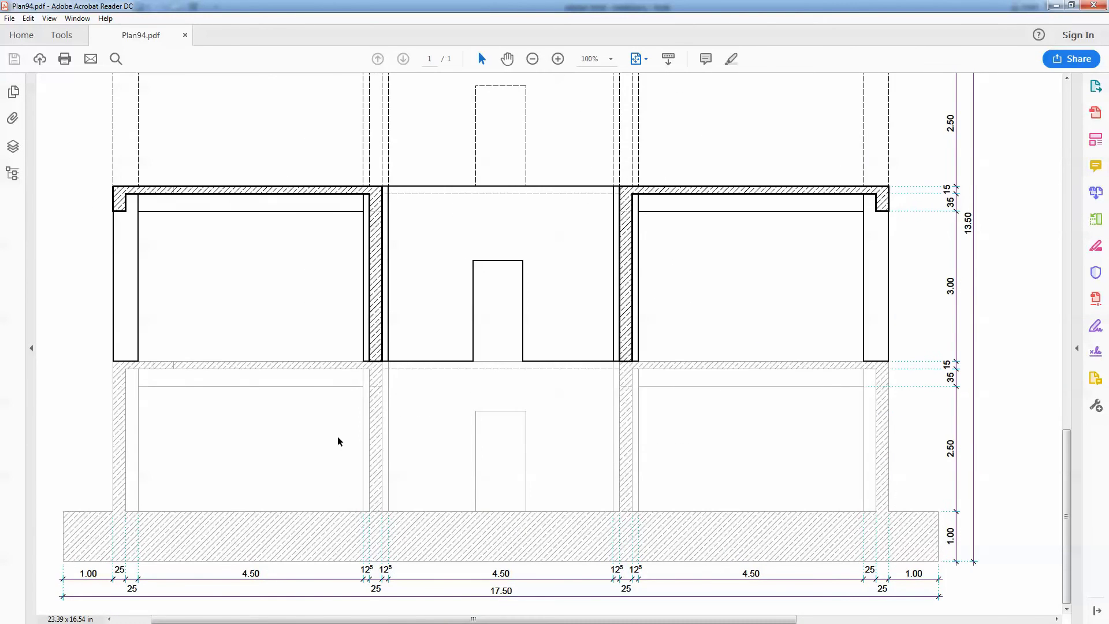
ctrl+scroll(371, 423, up, 4)
ctrl+scroll(431, 372, down, 2)
ctrl+scroll(459, 411, down, 1)
scroll(459, 411, up, 1)
ctrl+scroll(459, 411, down, 2)
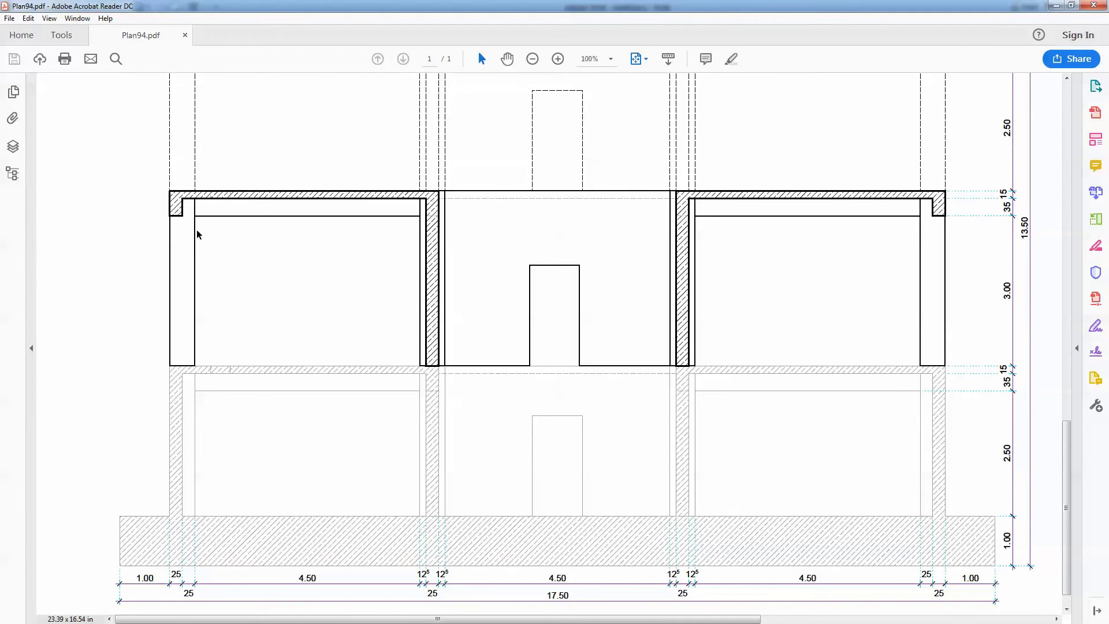
scroll(317, 278, up, 2)
scroll(316, 283, up, 5)
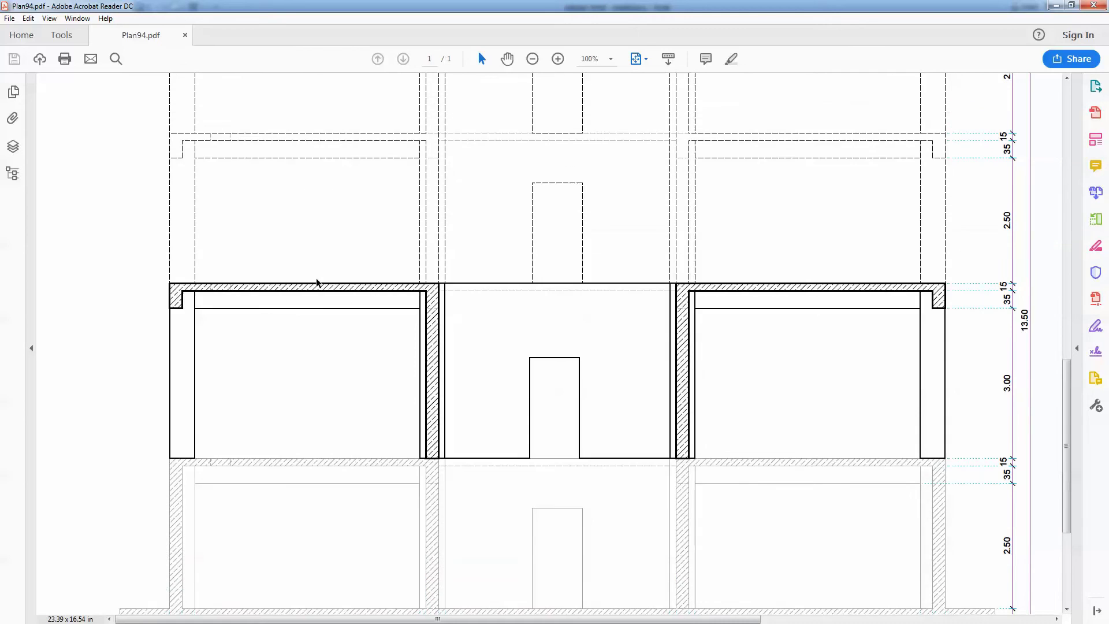
ctrl+scroll(317, 283, down, 1)
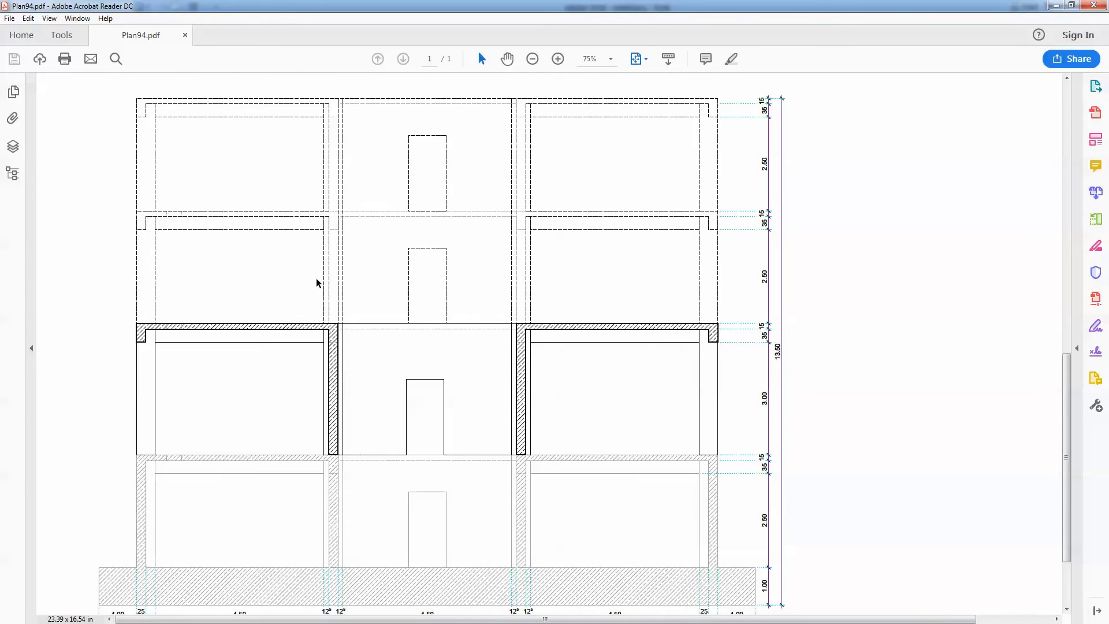
ctrl+scroll(317, 278, down, 1)
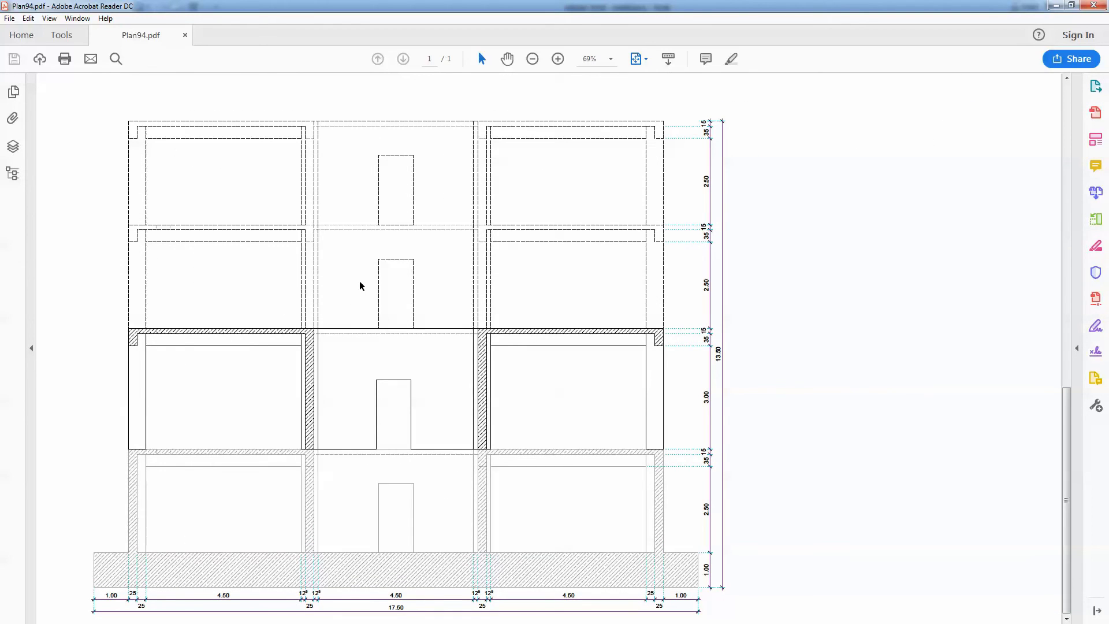